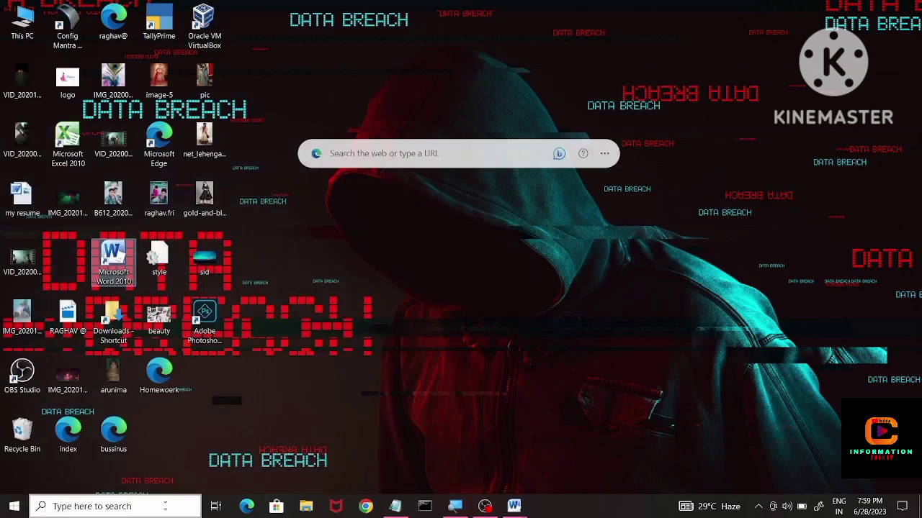
{"action": "left_click", "coordinate": [165, 506]}
{"action": "type", "text": "no"}
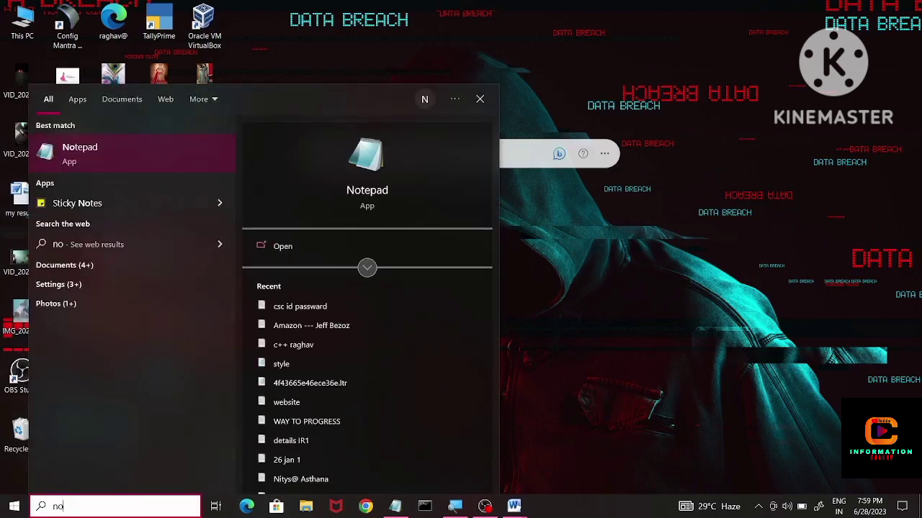
{"action": "left_click", "coordinate": [596, 320]}
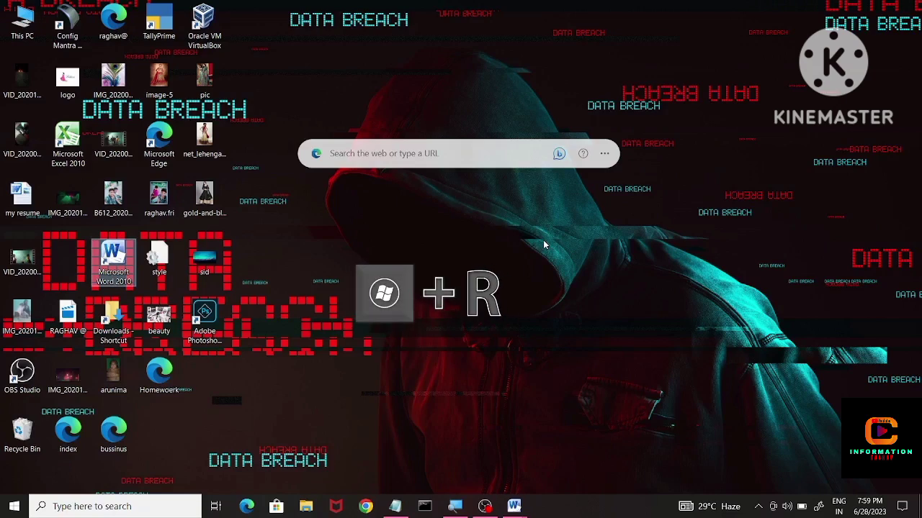
Launch Notepad by running the command notepad from the Run dialog, and maximize its window
{"action": "key", "text": "super+r"}
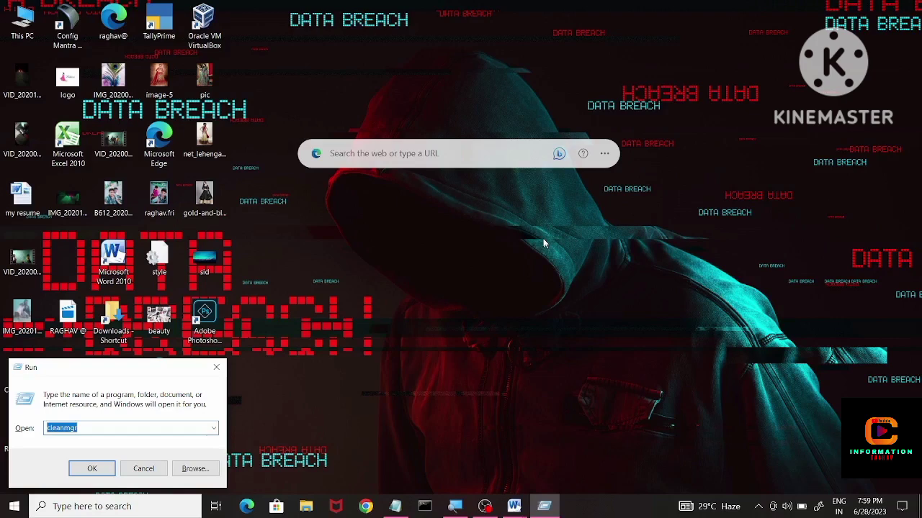
{"action": "left_click_drag", "start_coordinate": [489, 312], "coordinate": [308, 338]}
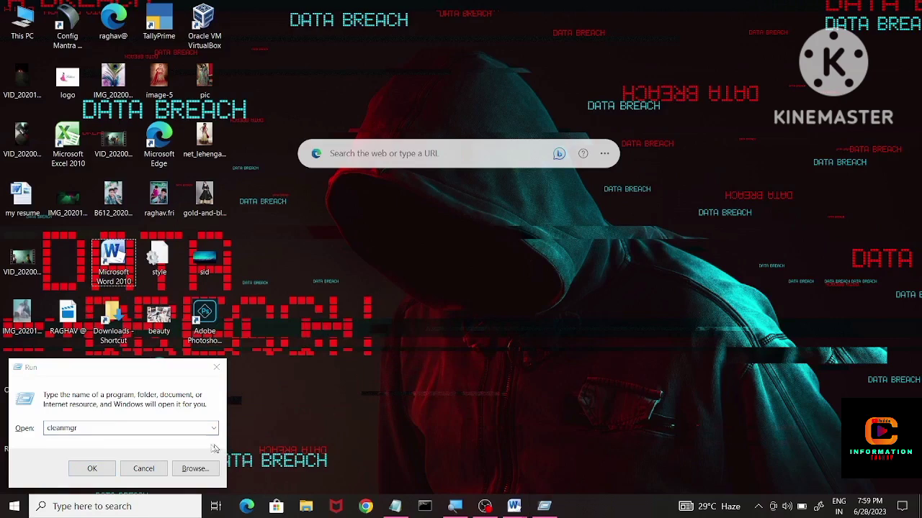
{"action": "left_click", "coordinate": [176, 421]}
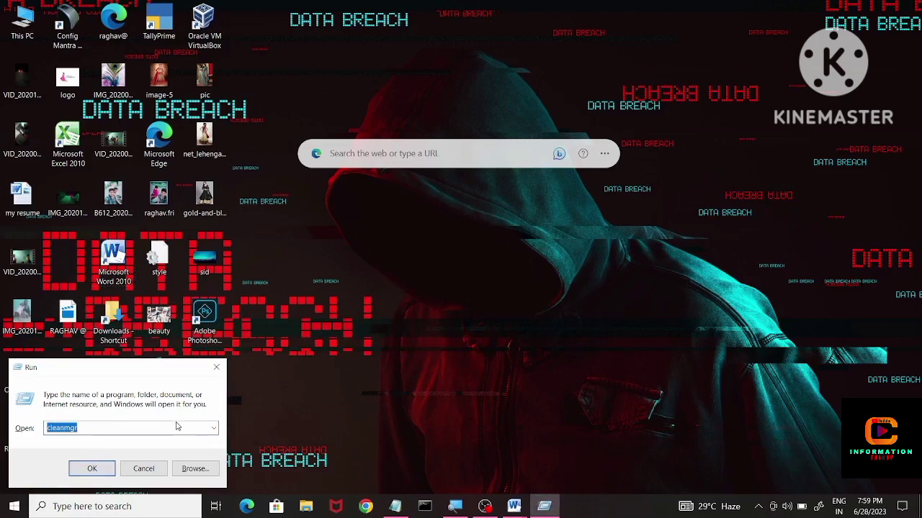
{"action": "key", "text": "End"}
{"action": "key", "text": "ctrl+a"}
{"action": "key", "text": "BackSpace"}
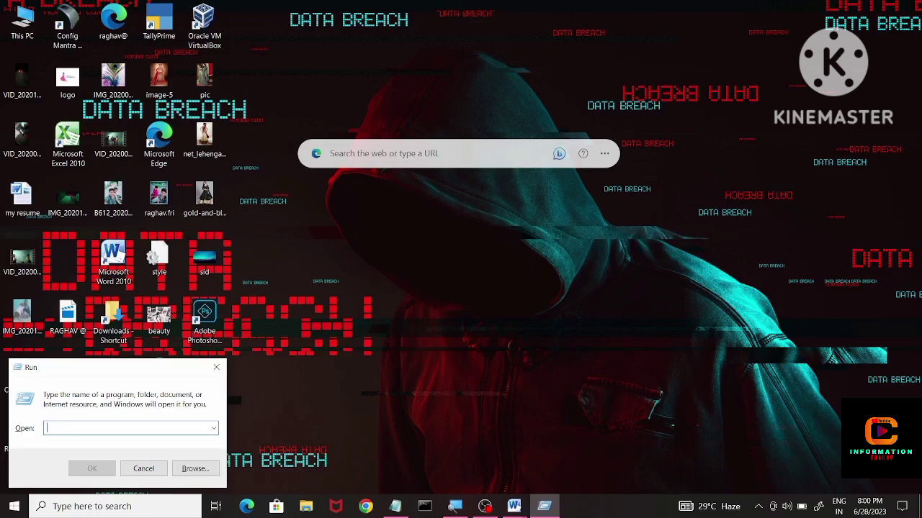
{"action": "type", "text": "note"}
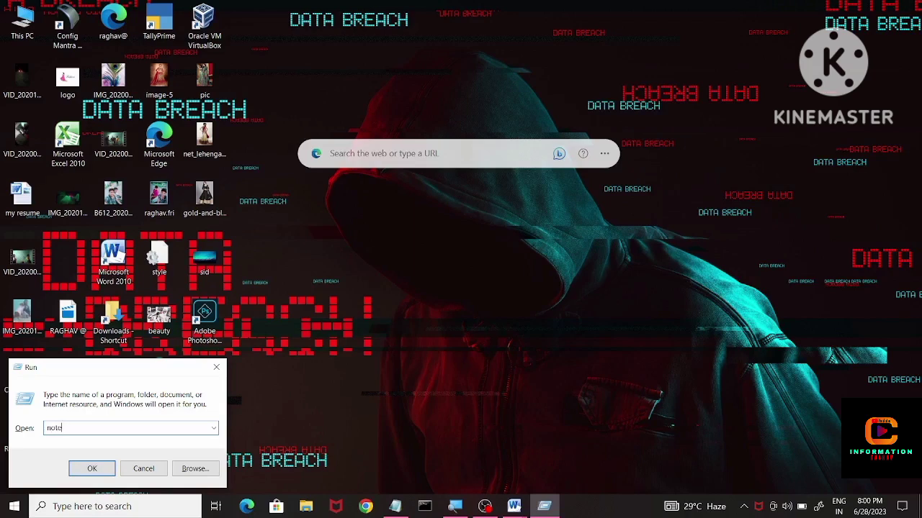
{"action": "type", "text": "pad"}
{"action": "key", "text": "Return"}
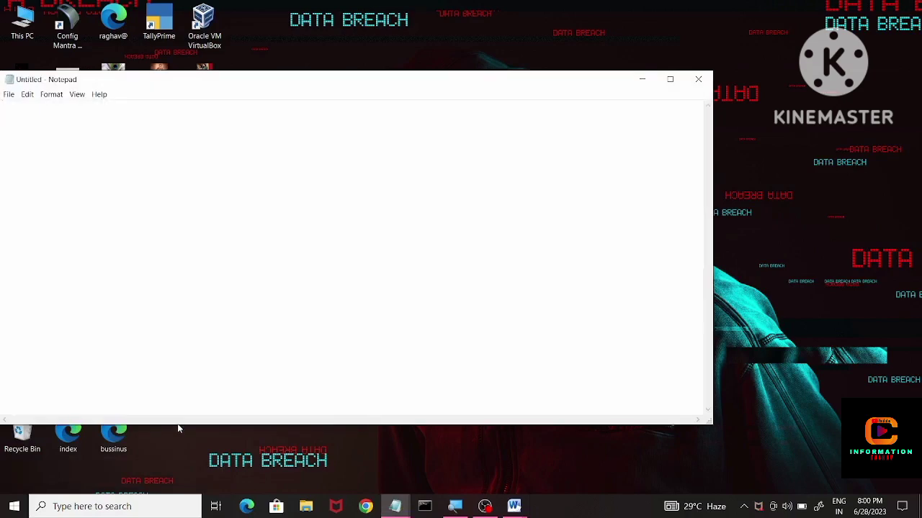
{"action": "key", "text": "super+Up"}
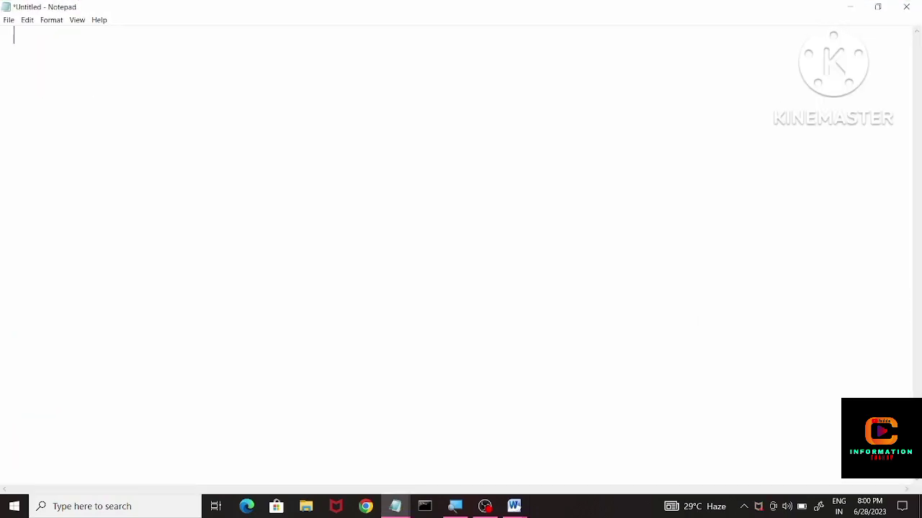
Write the line "hello my subsciber" below a few blank lines in the untitled note
{"action": "key", "text": "Return"}
{"action": "key", "text": "Return"}
{"action": "key", "text": "ctrl+z"}
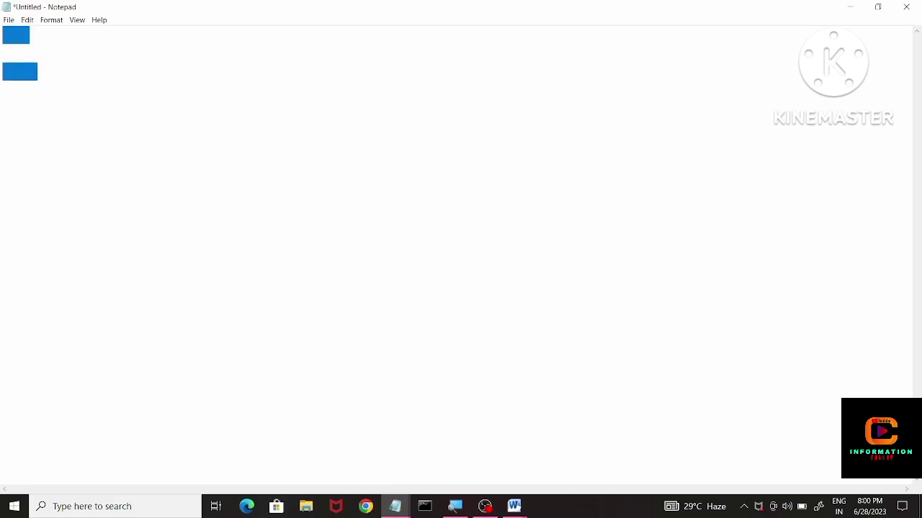
{"action": "key", "text": "Right"}
{"action": "key", "text": "Return"}
{"action": "key", "text": "Return"}
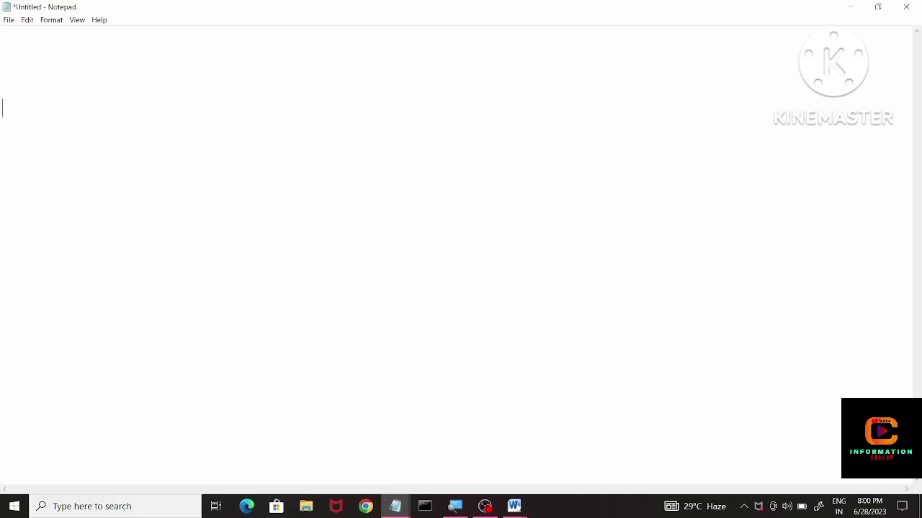
{"action": "type", "text": "hello my subs"}
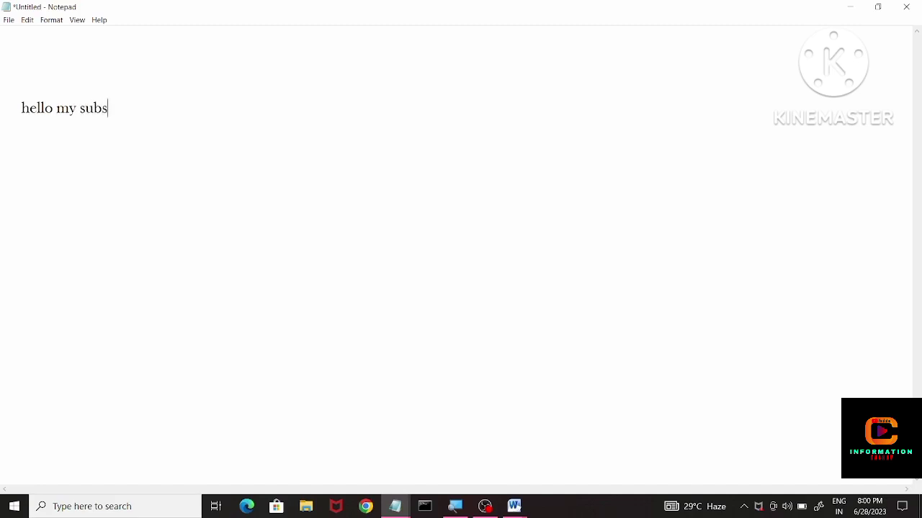
{"action": "type", "text": "ciber"}
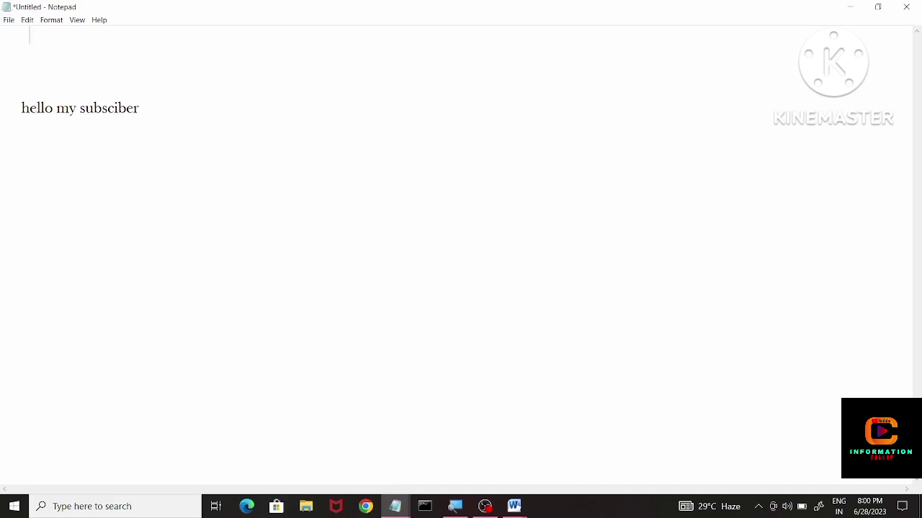
Leave the note's format options, show the desktop, and view the Start menu before dismissing it
{"action": "left_click", "coordinate": [52, 22]}
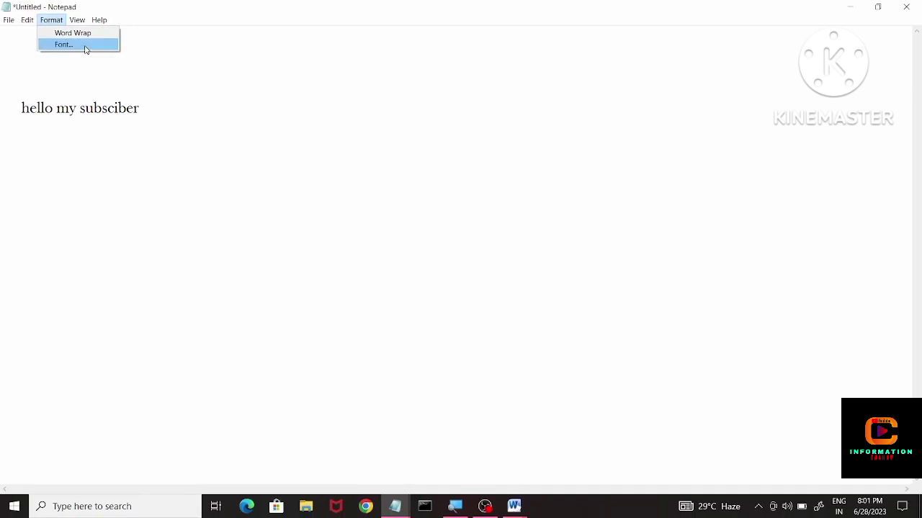
{"action": "key", "text": "super+d"}
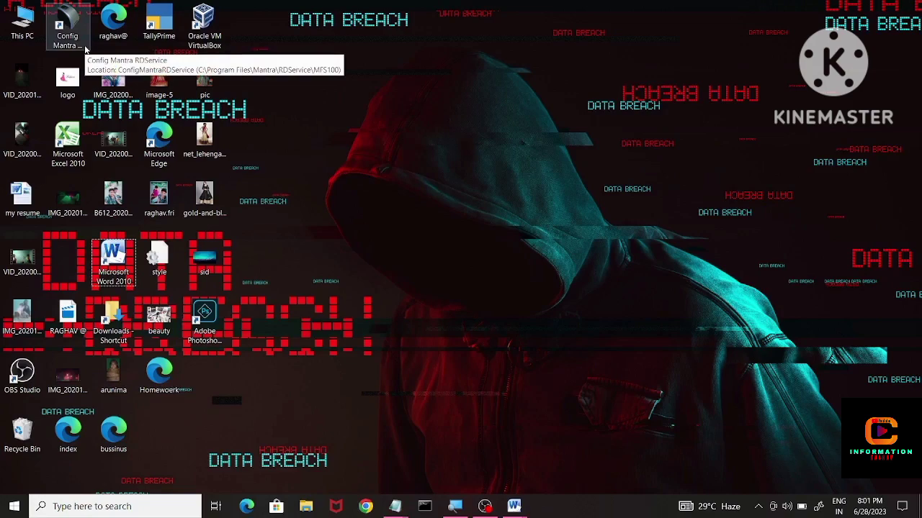
{"action": "key", "text": "super"}
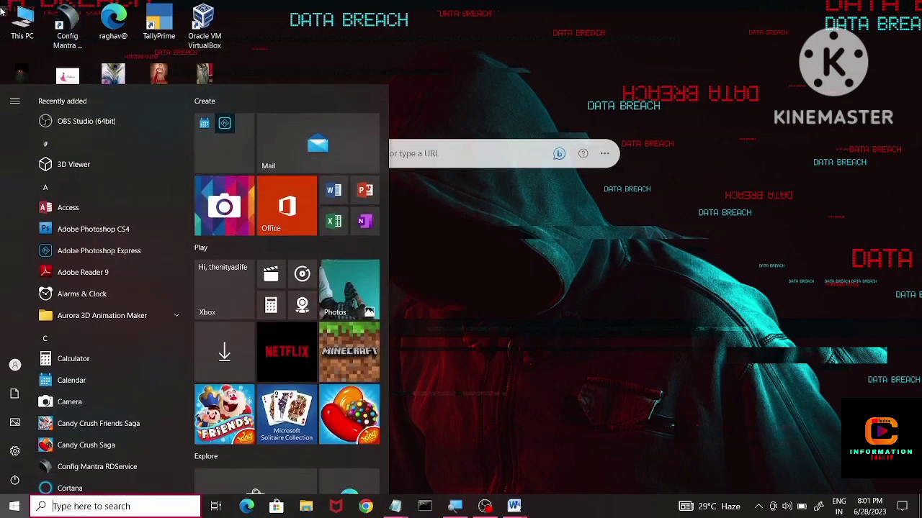
{"action": "left_click", "coordinate": [564, 236]}
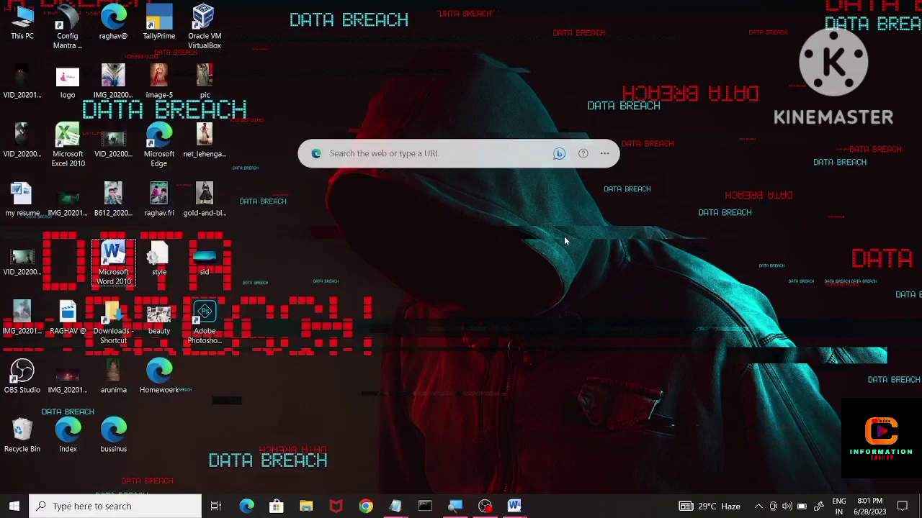
{"action": "left_click", "coordinate": [11, 507]}
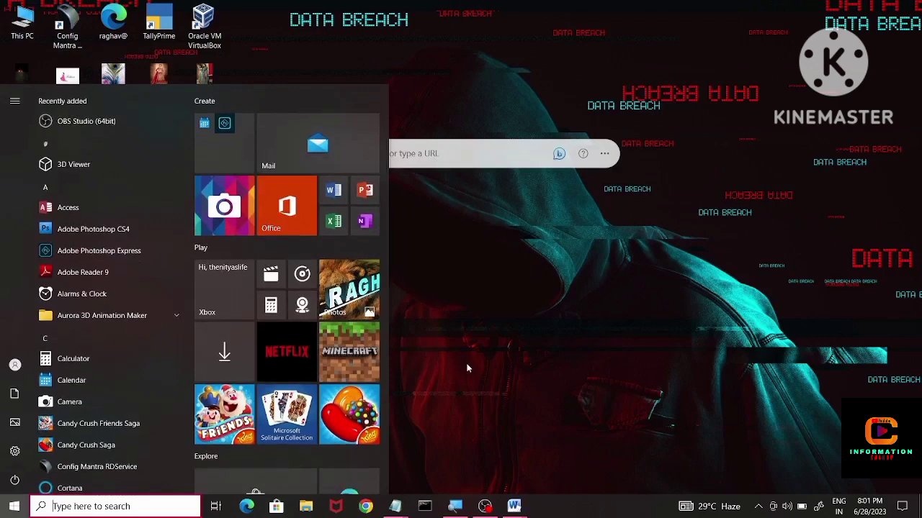
{"action": "left_click", "coordinate": [603, 314]}
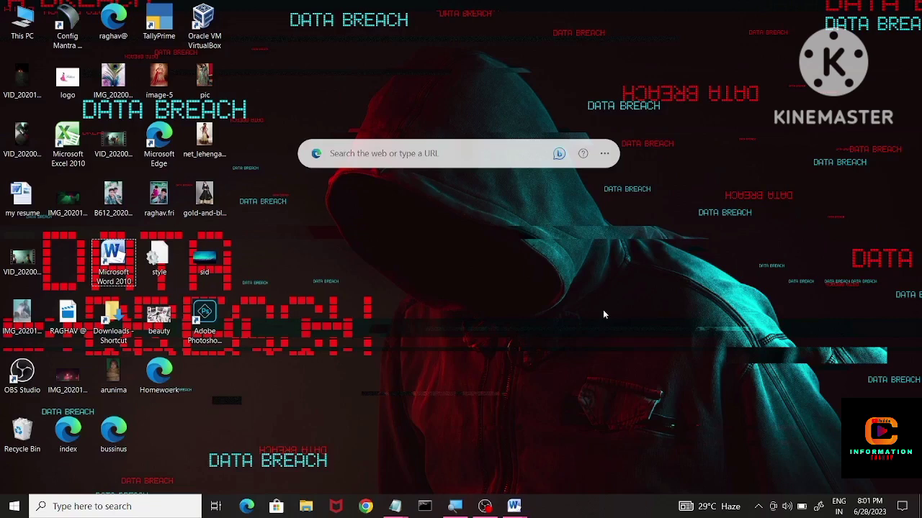
View the running processes in a maximized Task Manager window and close it
{"action": "key", "text": "alt+shift"}
{"action": "key", "text": "ctrl+shift+Escape"}
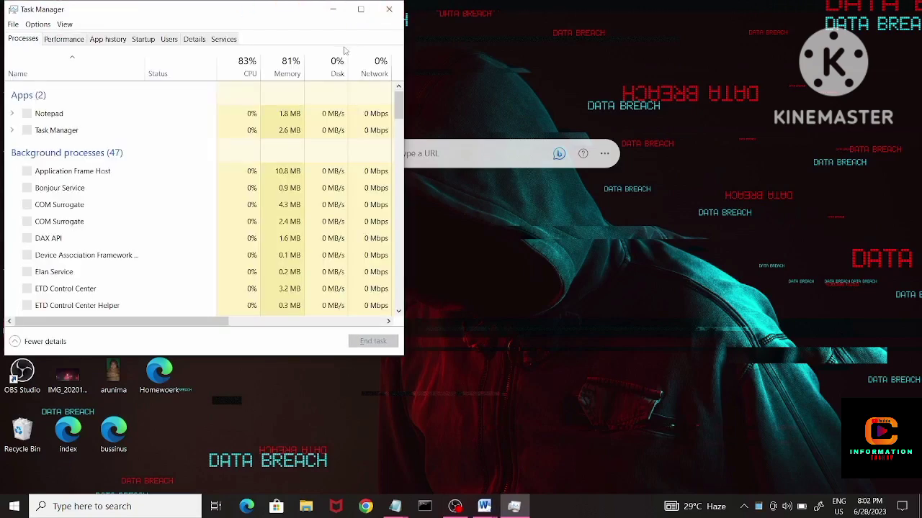
{"action": "left_click", "coordinate": [362, 9]}
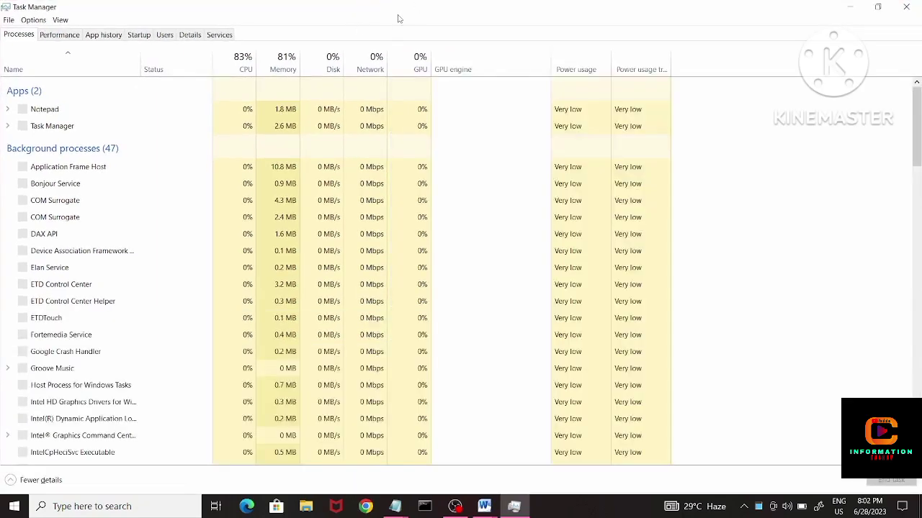
{"action": "left_click", "coordinate": [919, 5]}
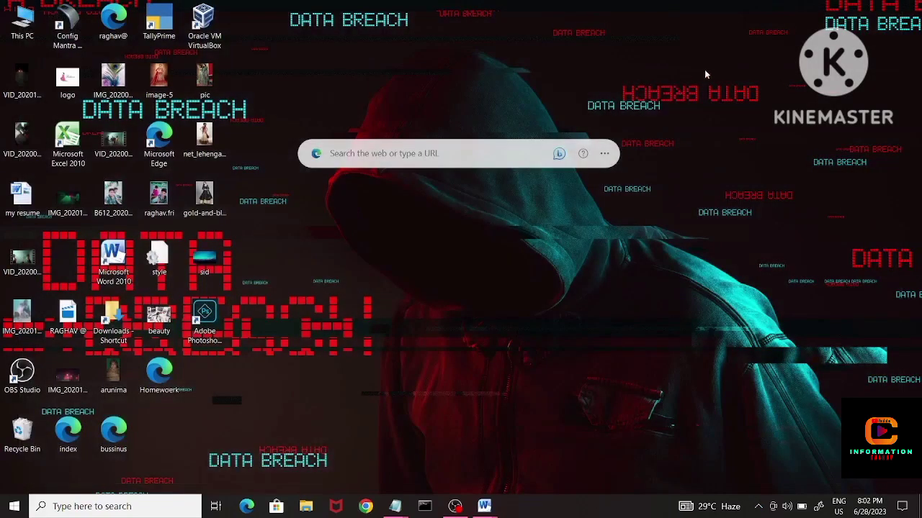
Open a File Explorer window at Quick access and return to the desktop
{"action": "key", "text": "super+e"}
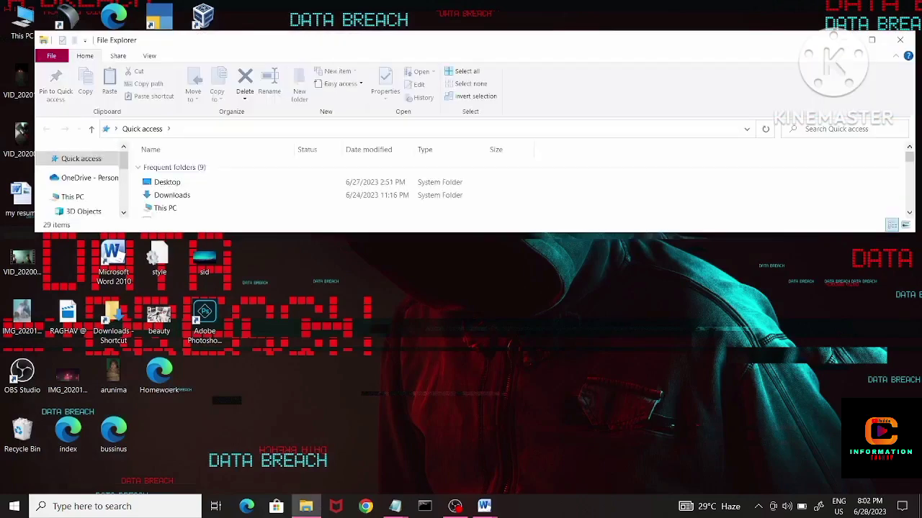
{"action": "key", "text": "alt+F4"}
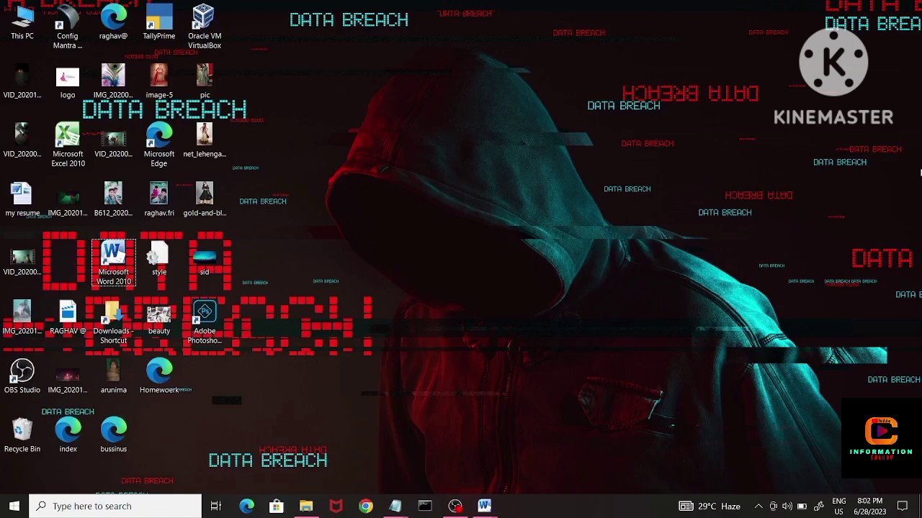
Try to launch a program by running winwar from the Run dialog, and dismiss the dialog
{"action": "key", "text": "super+r"}
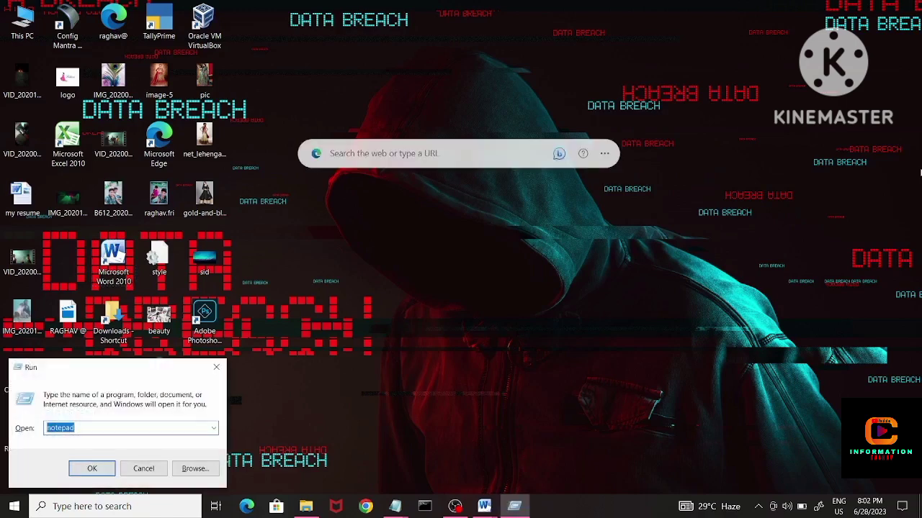
{"action": "key", "text": "Down"}
{"action": "key", "text": "Up"}
{"action": "key", "text": "BackSpace"}
{"action": "key", "text": "Down"}
{"action": "key", "text": "Down"}
{"action": "key", "text": "BackSpace"}
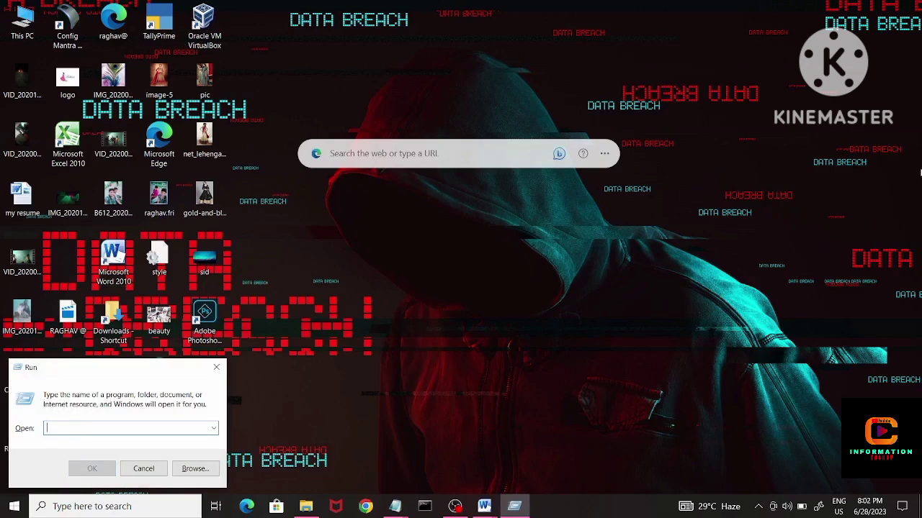
{"action": "type", "text": "win"}
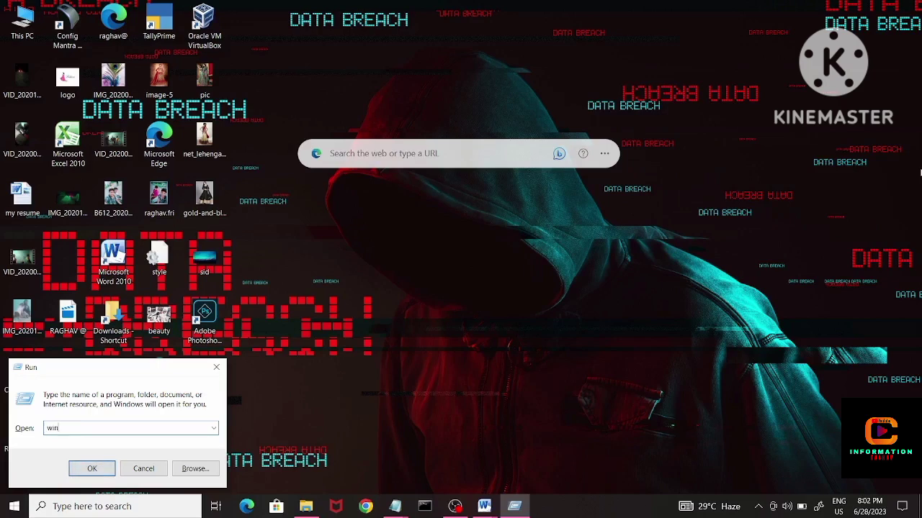
{"action": "type", "text": "war"}
{"action": "key", "text": "Return"}
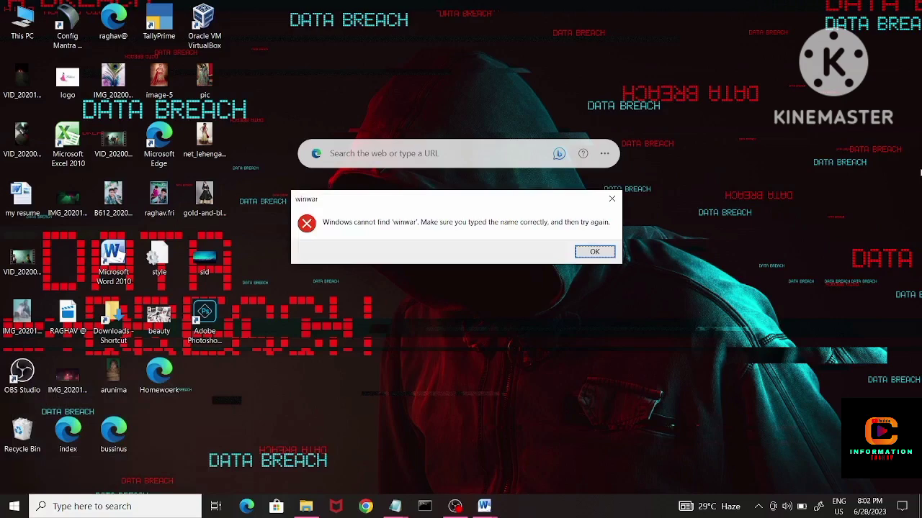
{"action": "key", "text": "Return"}
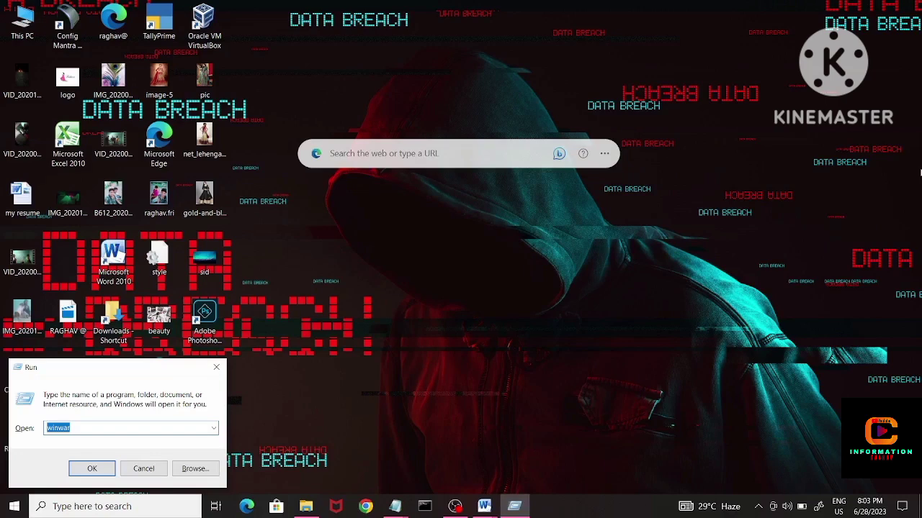
{"action": "key", "text": "BackSpace"}
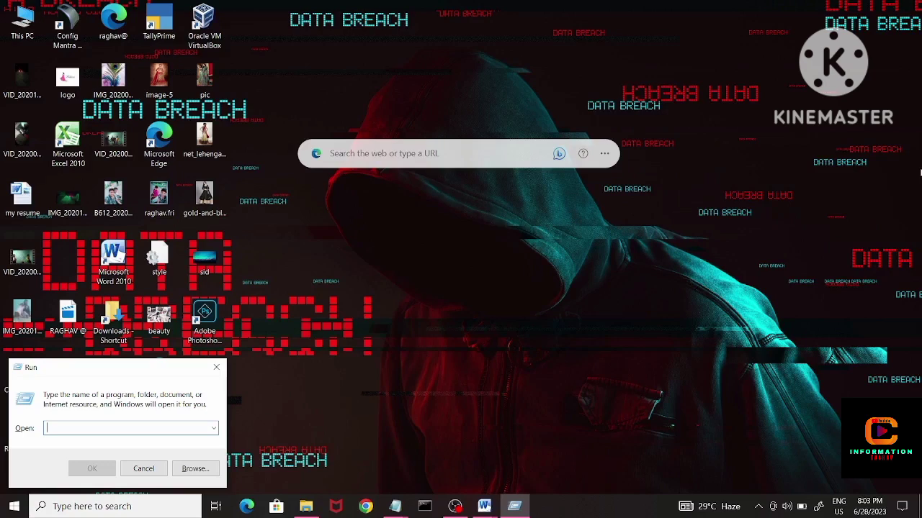
{"action": "key", "text": "Escape"}
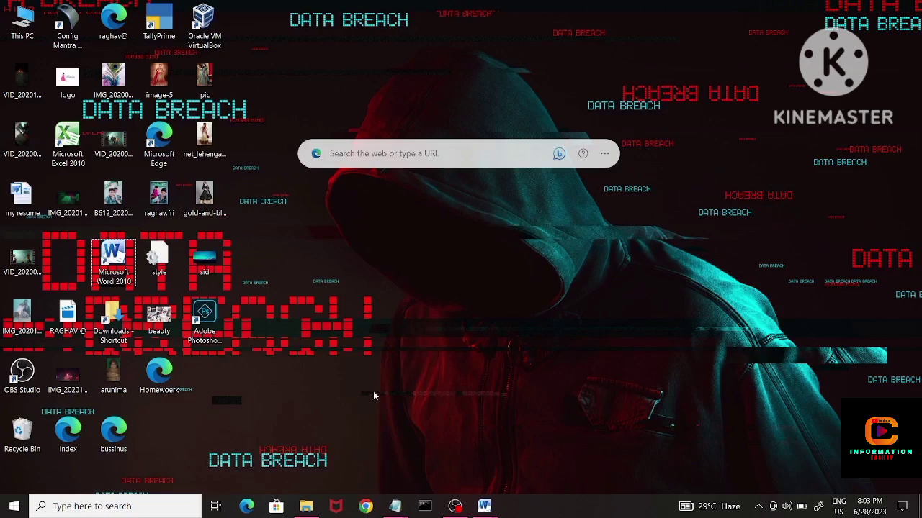
Close the open File Explorer window and view File Explorer's pinned and frequent folders without opening any
{"action": "mouse_move", "coordinate": [306, 507]}
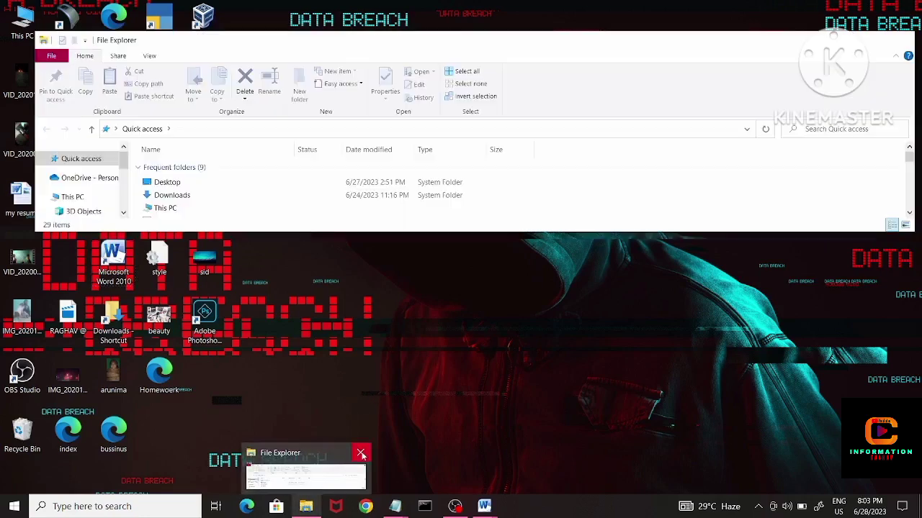
{"action": "left_click", "coordinate": [362, 455]}
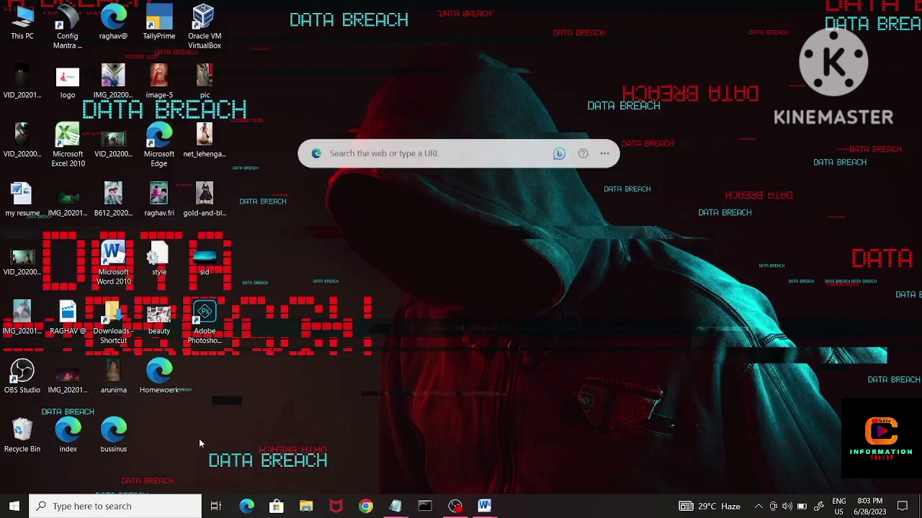
{"action": "right_click", "coordinate": [311, 508]}
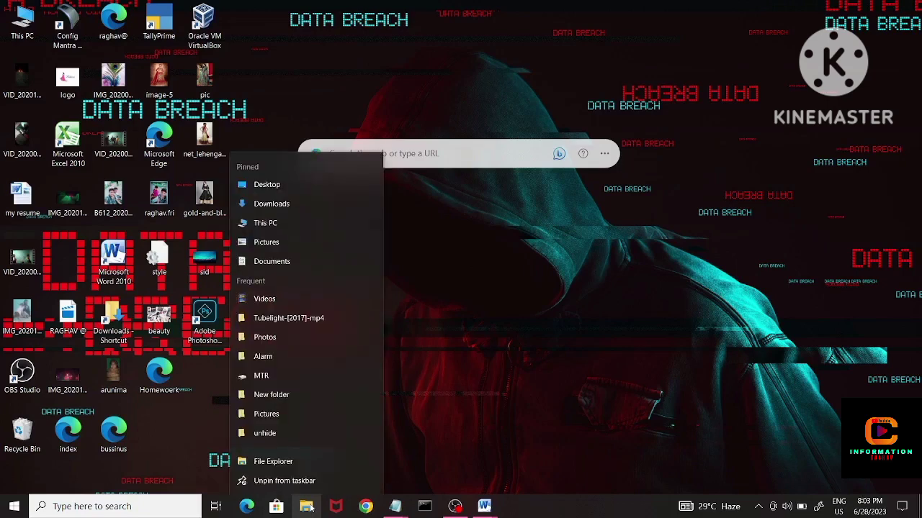
{"action": "left_click", "coordinate": [393, 458]}
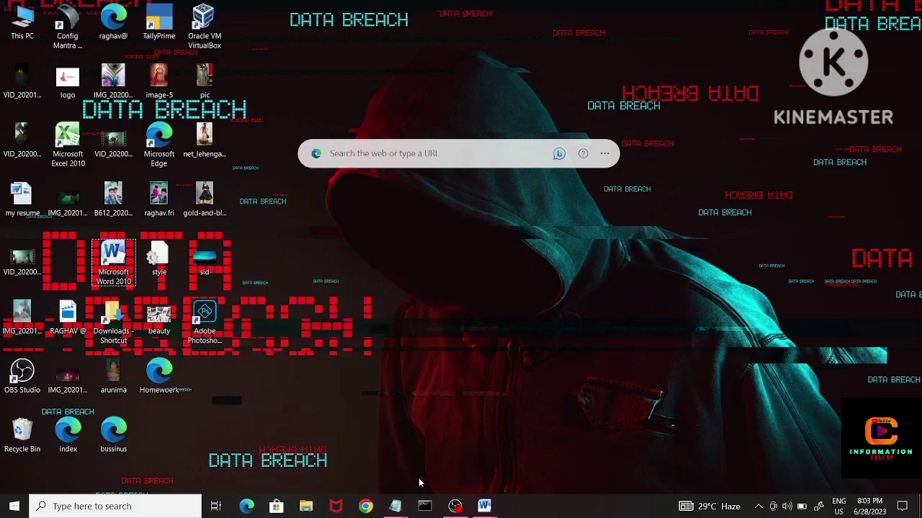
Open File Explorer, view the 3D Objects folder and the This PC folders and drives, and return to the desktop
{"action": "left_click", "coordinate": [305, 506]}
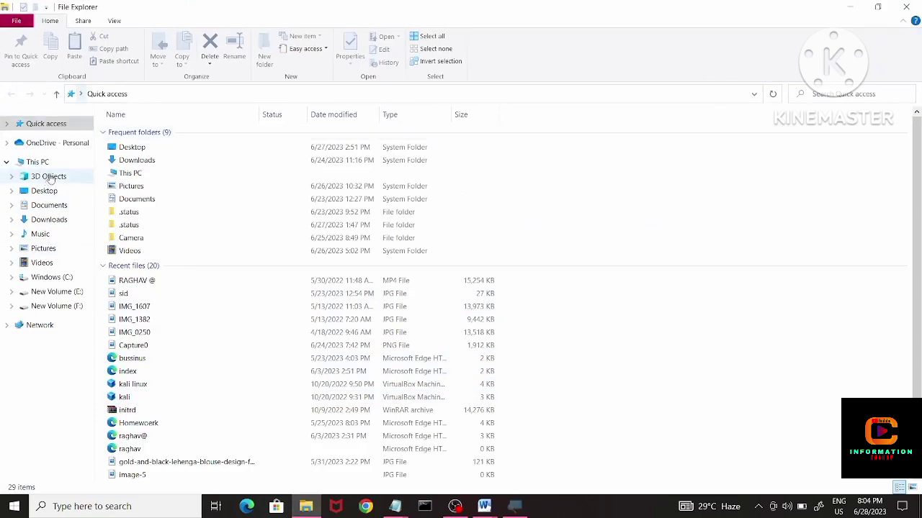
{"action": "left_click", "coordinate": [44, 178]}
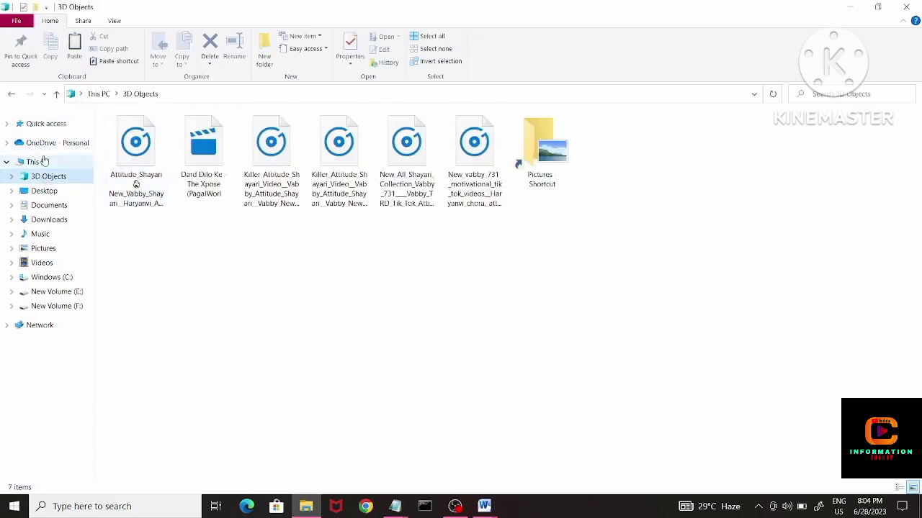
{"action": "left_click", "coordinate": [44, 161]}
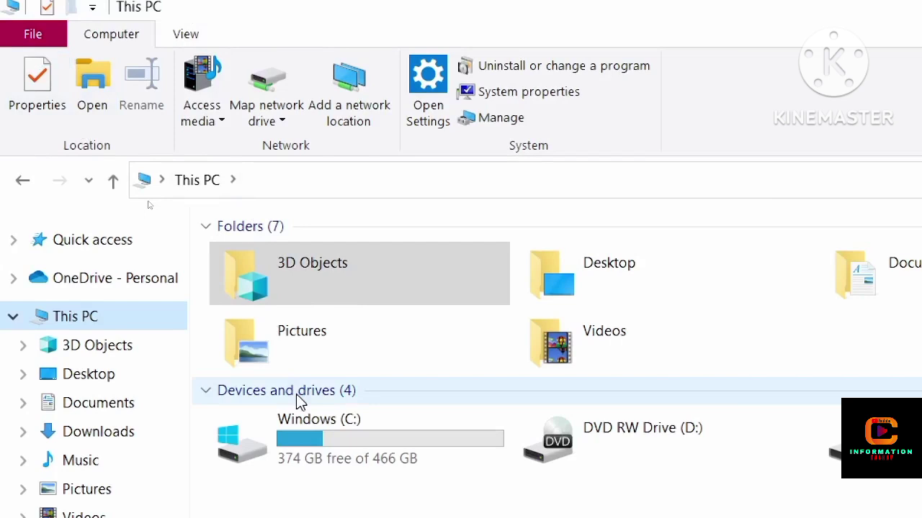
{"action": "mouse_move", "coordinate": [314, 465]}
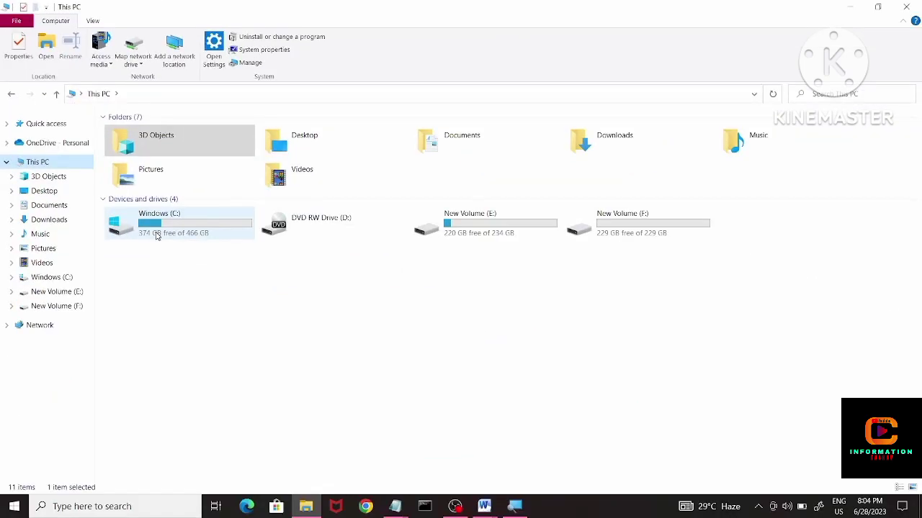
{"action": "key", "text": "super+d"}
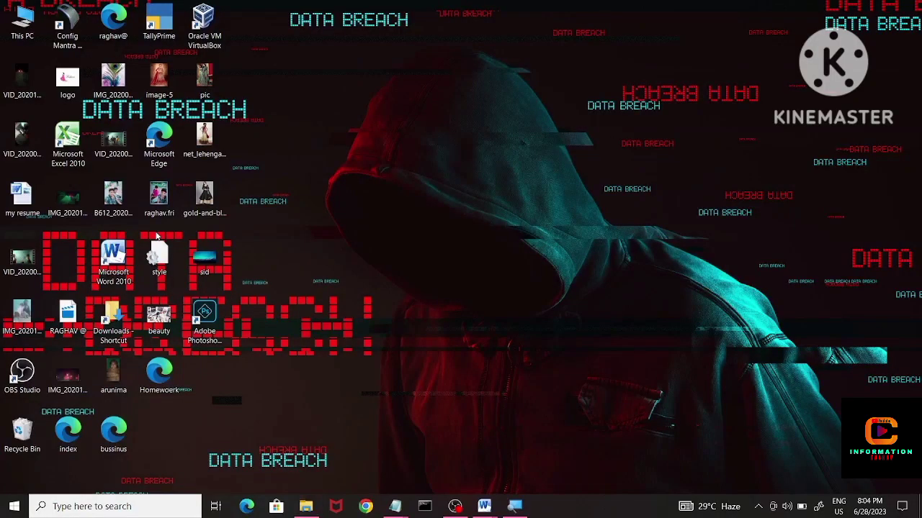
Unpin File Explorer from the taskbar
{"action": "right_click", "coordinate": [311, 506]}
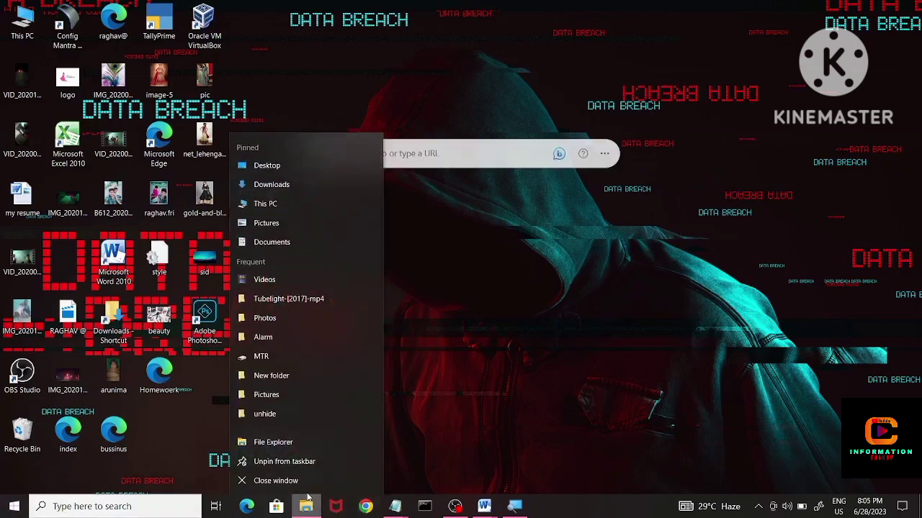
{"action": "left_click", "coordinate": [301, 480]}
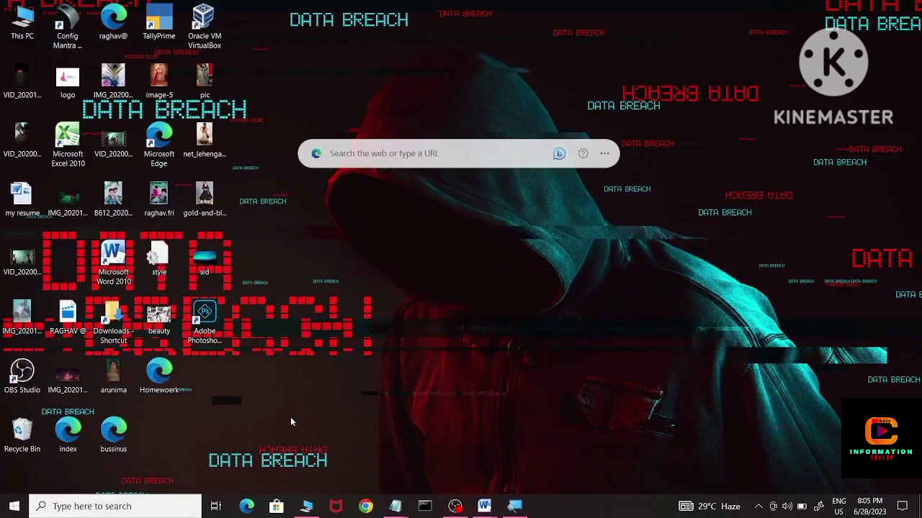
Search Windows for fi and pin the File Explorer app to the taskbar from the best match
{"action": "key", "text": "super"}
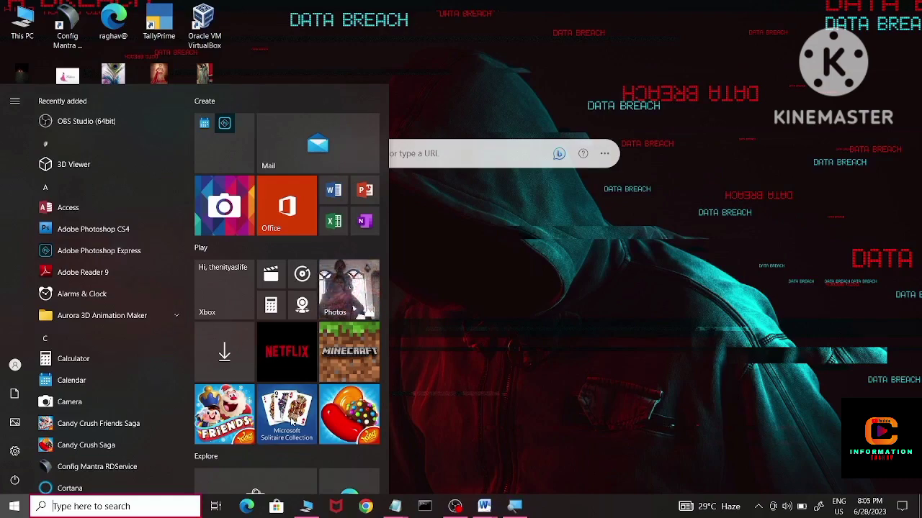
{"action": "type", "text": "fi"}
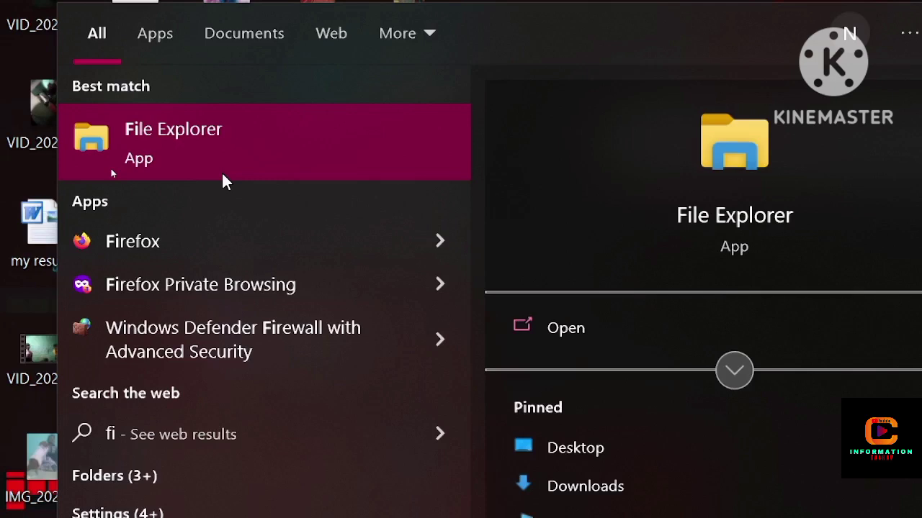
{"action": "left_click", "coordinate": [223, 173]}
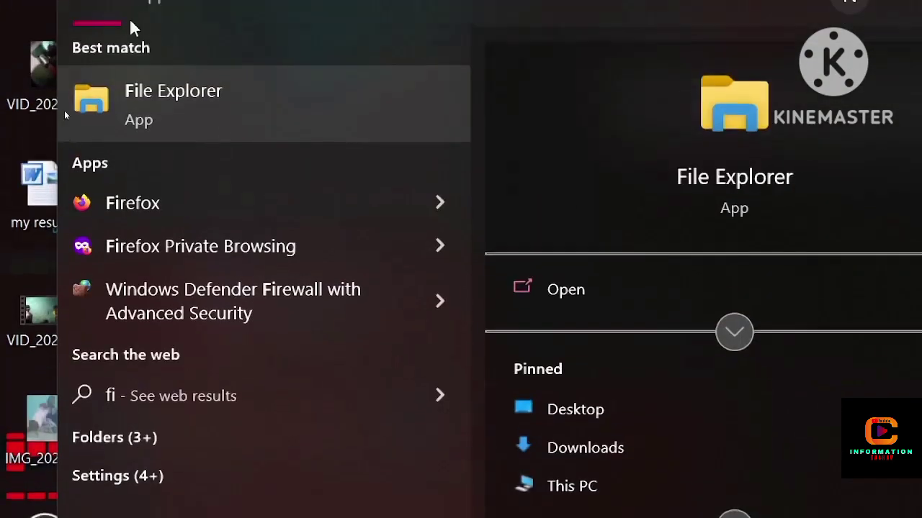
{"action": "right_click", "coordinate": [235, 124]}
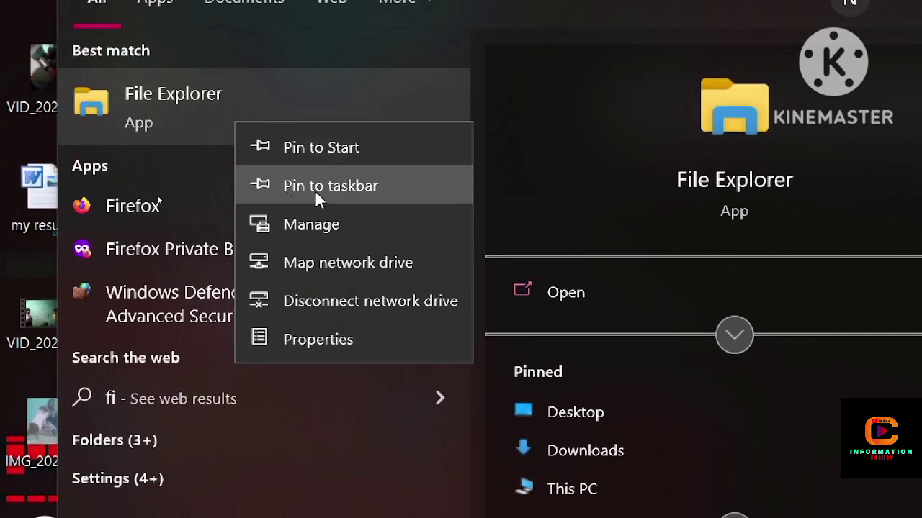
{"action": "left_click", "coordinate": [315, 189]}
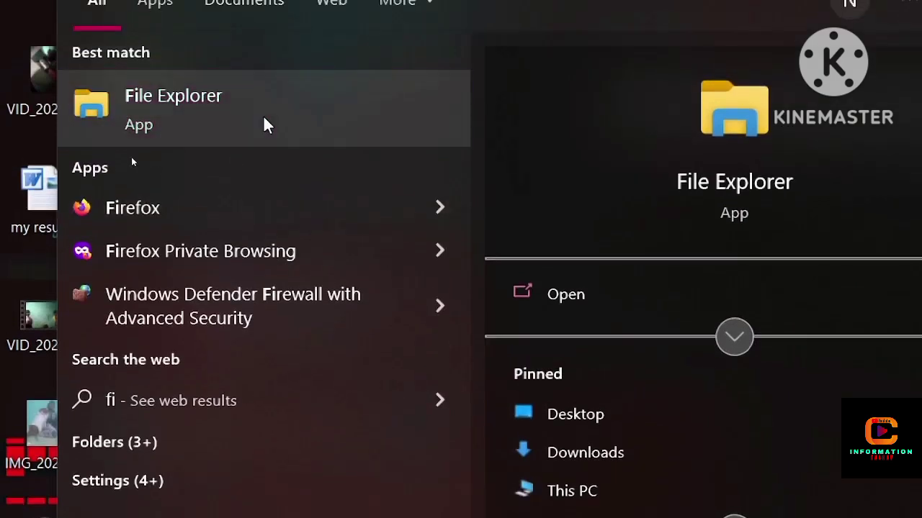
{"action": "right_click", "coordinate": [263, 117]}
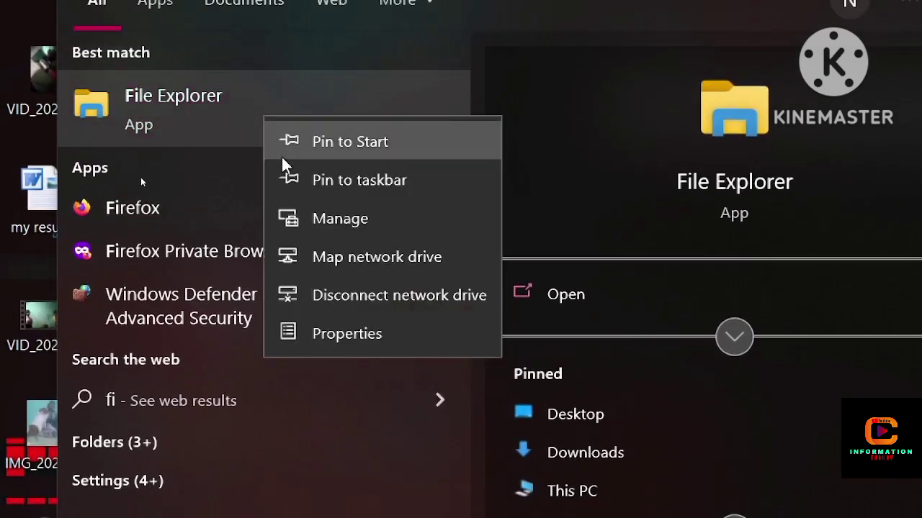
{"action": "left_click", "coordinate": [319, 181]}
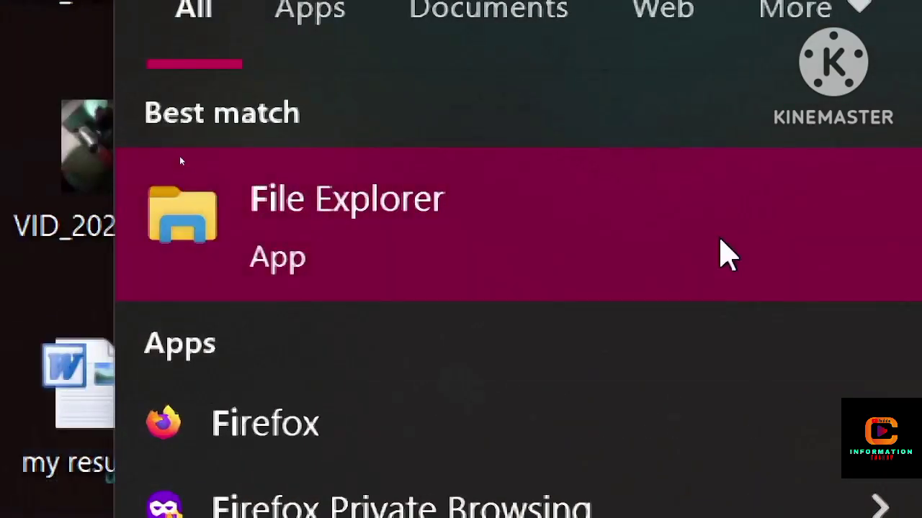
{"action": "right_click", "coordinate": [722, 243]}
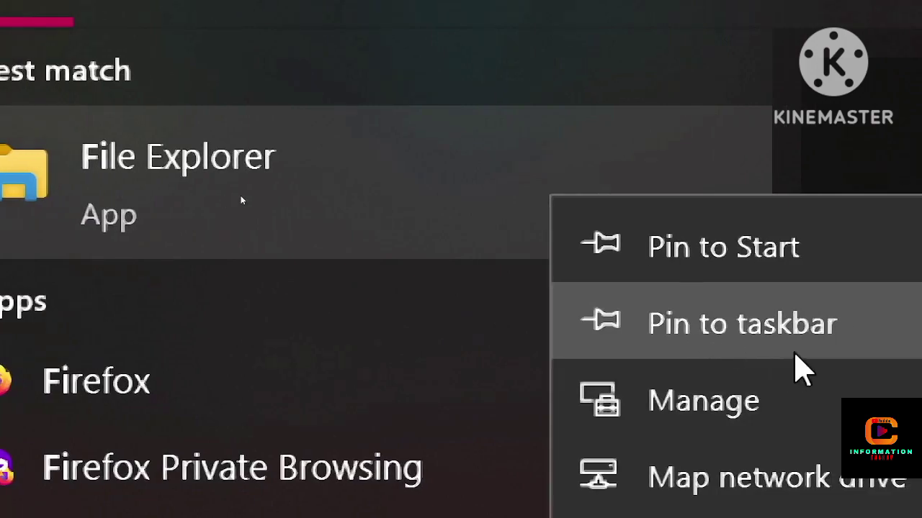
{"action": "left_click", "coordinate": [799, 371]}
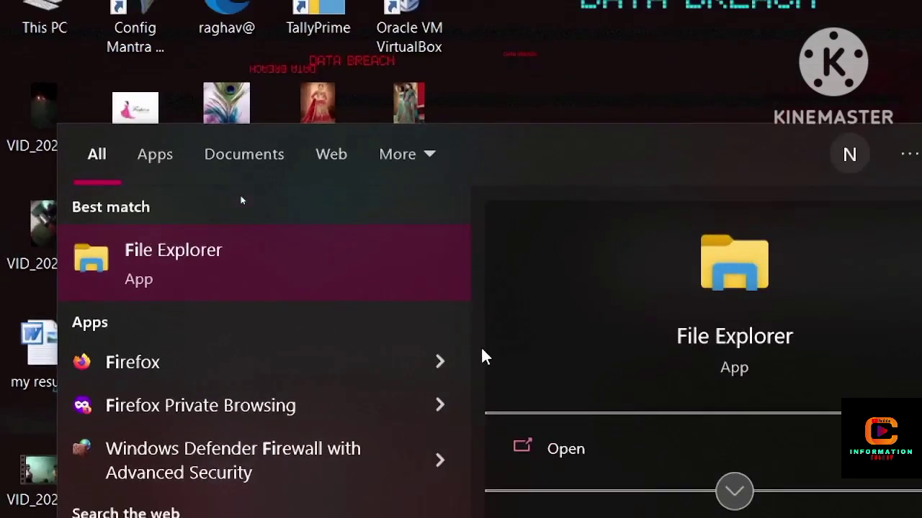
{"action": "right_click", "coordinate": [312, 255]}
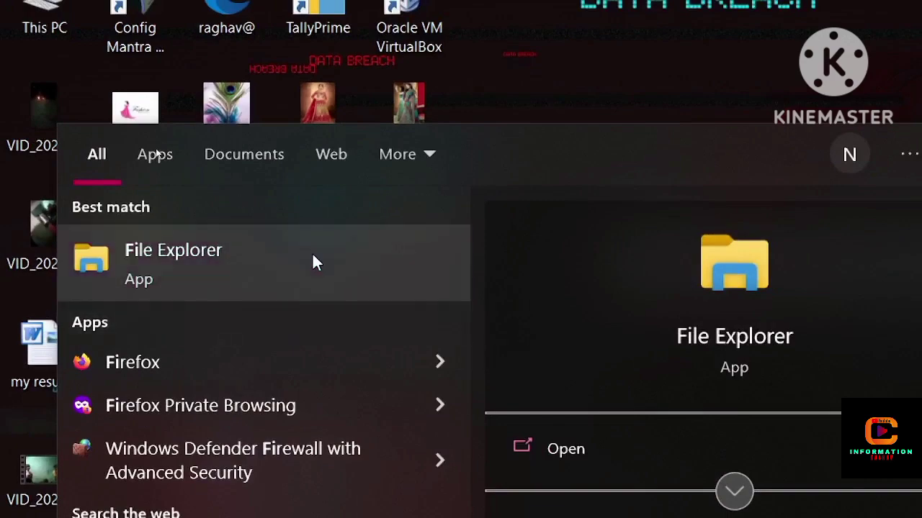
{"action": "left_click", "coordinate": [371, 322]}
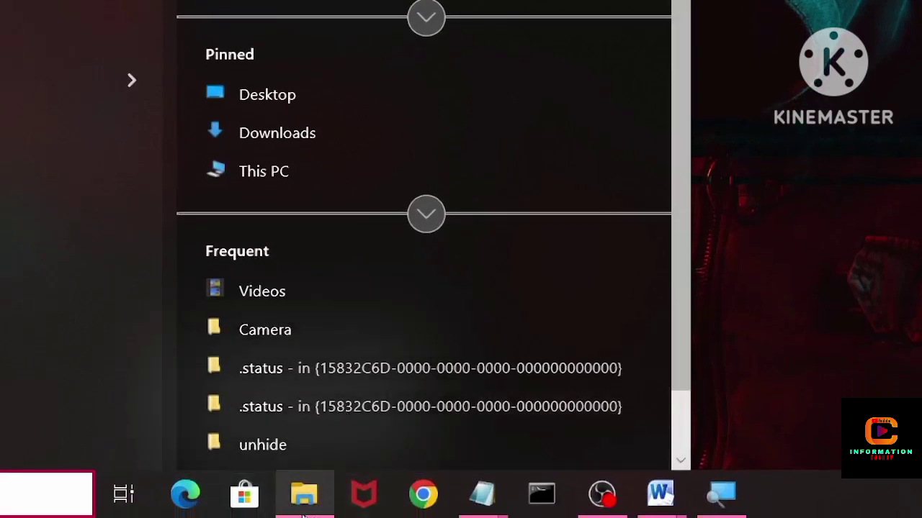
Dismiss the search results and unpin File Explorer from the taskbar again
{"action": "left_click", "coordinate": [292, 493]}
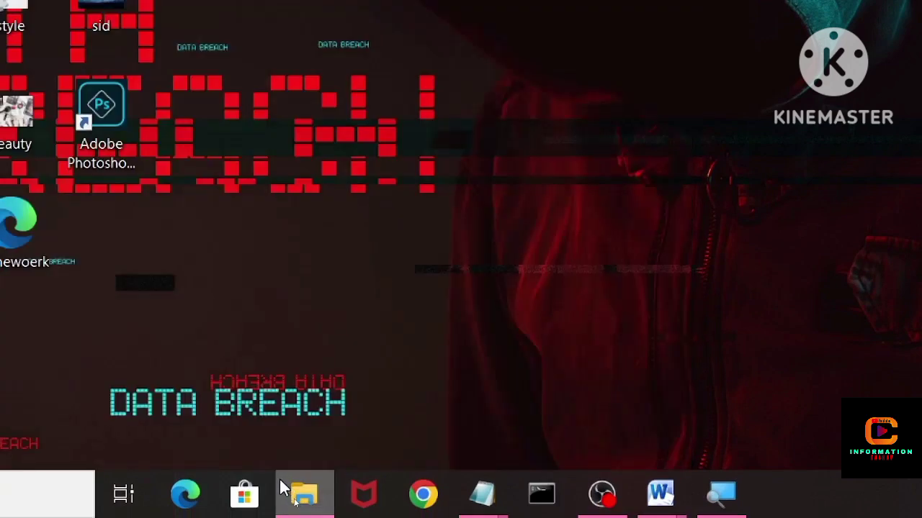
{"action": "right_click", "coordinate": [285, 490]}
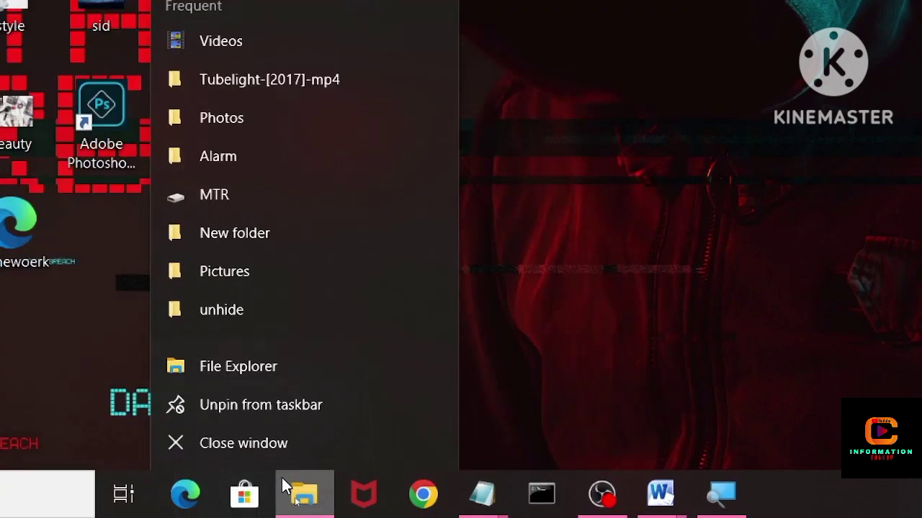
{"action": "left_click", "coordinate": [270, 404]}
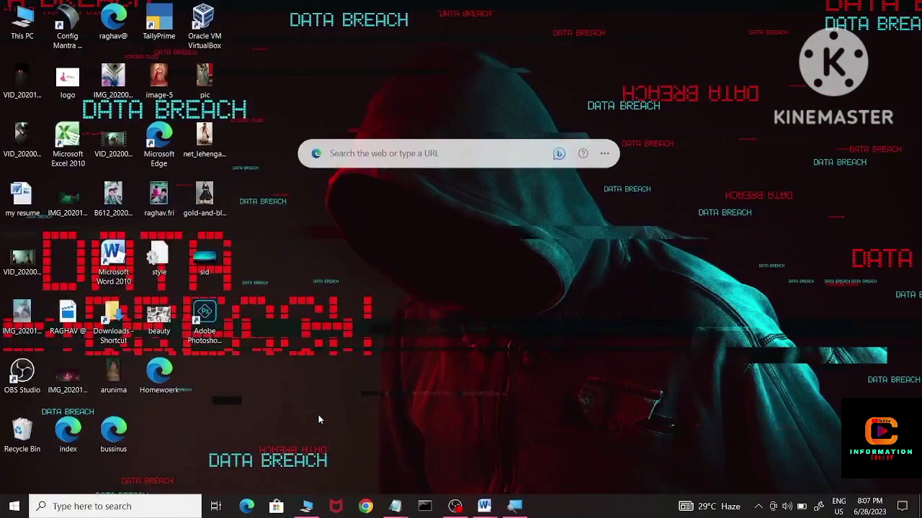
Search Windows for file, pin the File Explorer app to the taskbar, and return to the desktop
{"action": "left_click", "coordinate": [151, 500]}
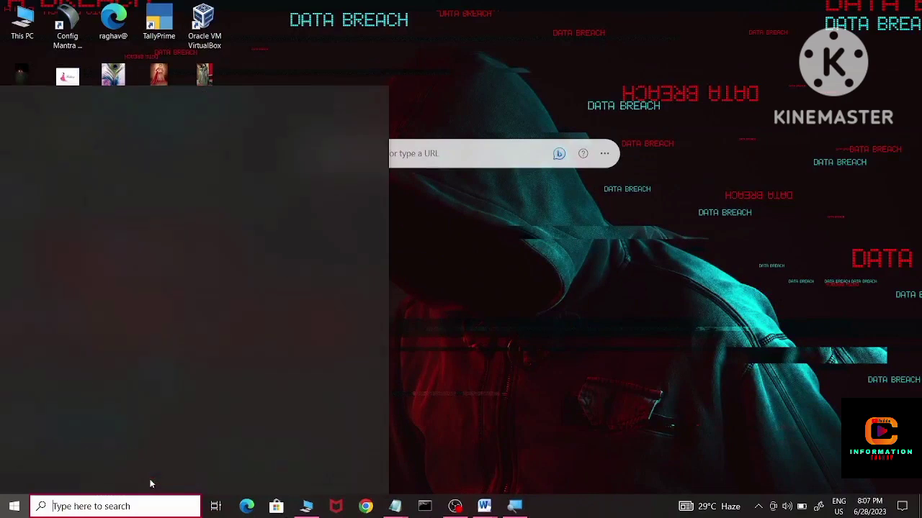
{"action": "type", "text": "file"}
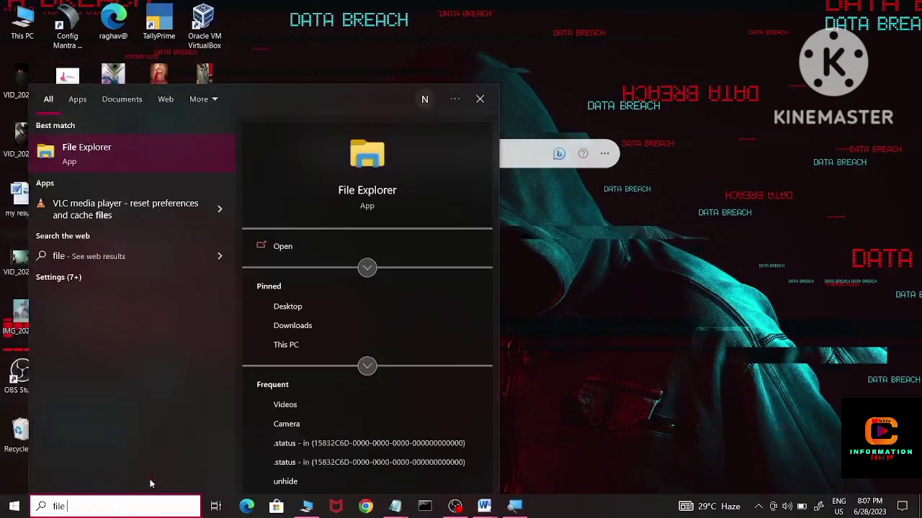
{"action": "right_click", "coordinate": [131, 165]}
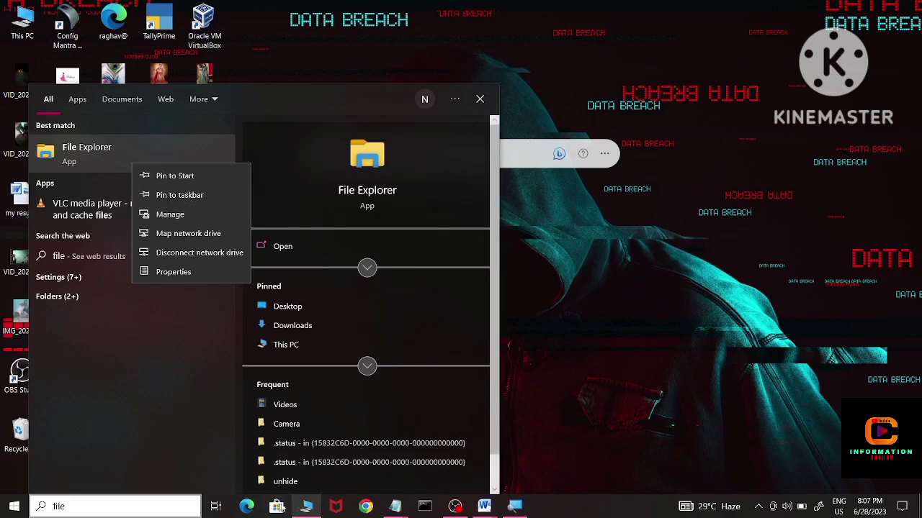
{"action": "key", "text": "Escape"}
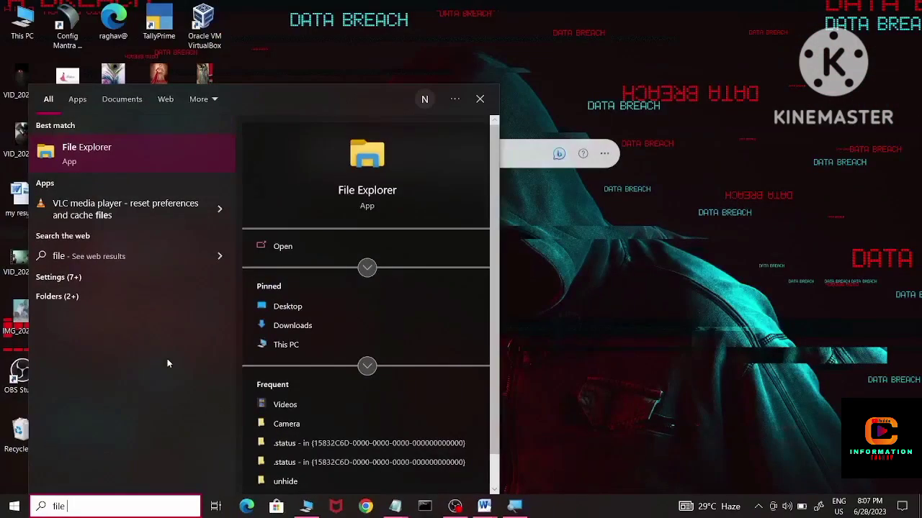
{"action": "right_click", "coordinate": [141, 155]}
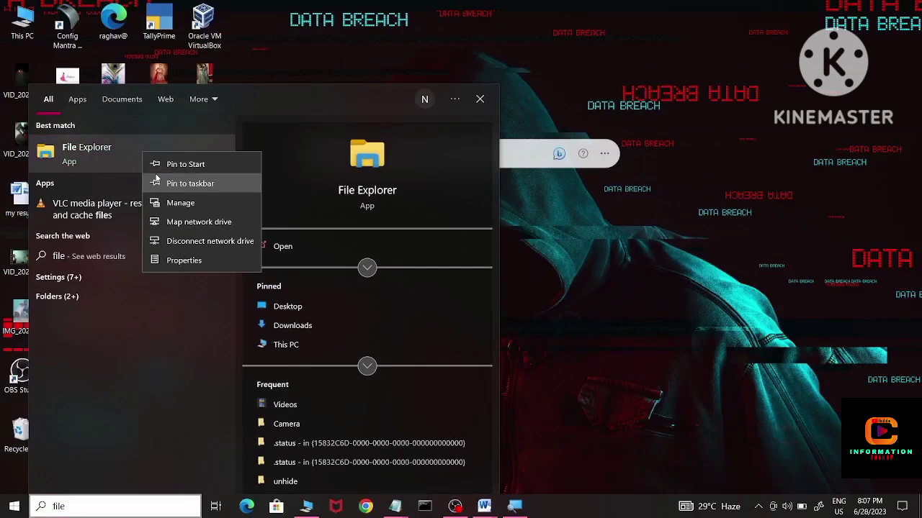
{"action": "left_click", "coordinate": [219, 184]}
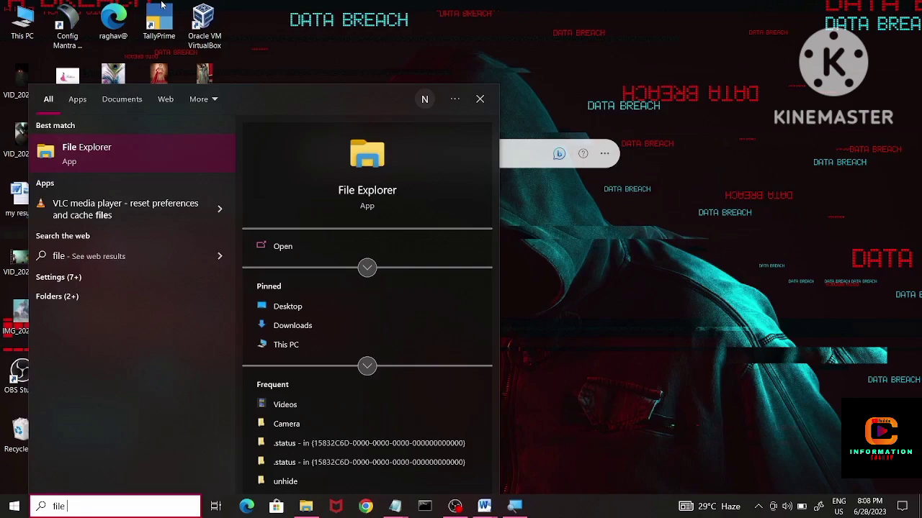
{"action": "key", "text": "Escape"}
{"action": "key", "text": "super"}
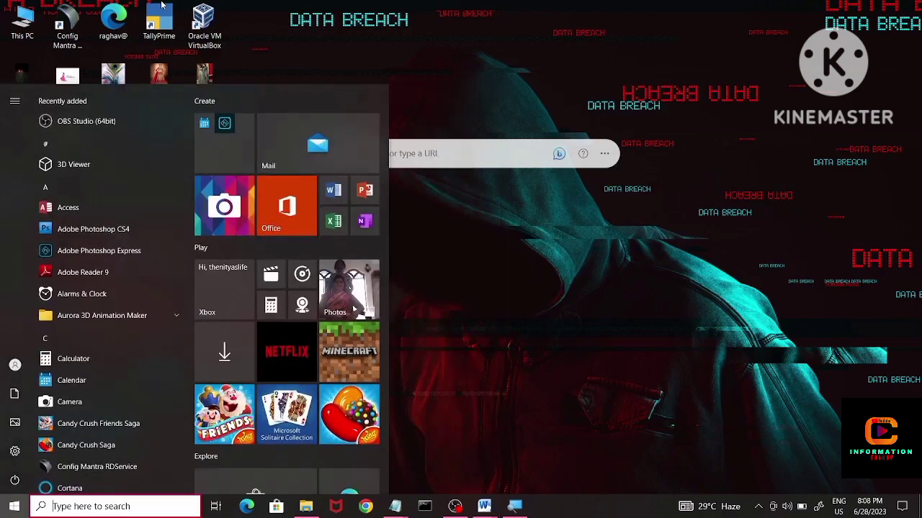
{"action": "key", "text": "Escape"}
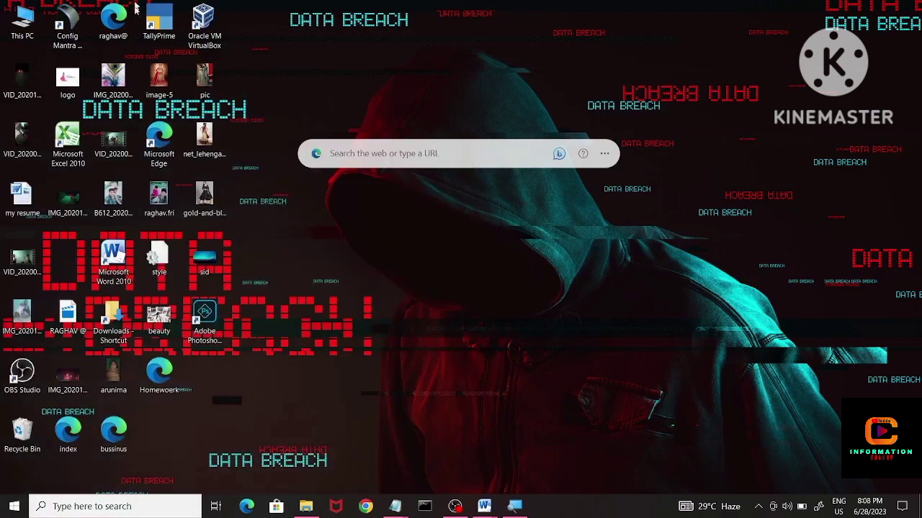
Bring up the open This PC window and minimize it
{"action": "left_click", "coordinate": [301, 505]}
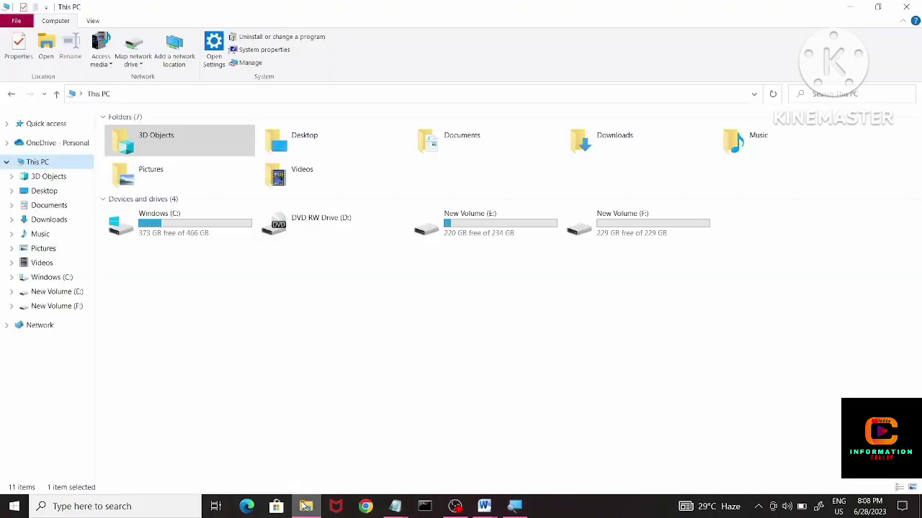
{"action": "left_click", "coordinate": [302, 503]}
{"action": "key", "text": "super"}
{"action": "type", "text": "f"}
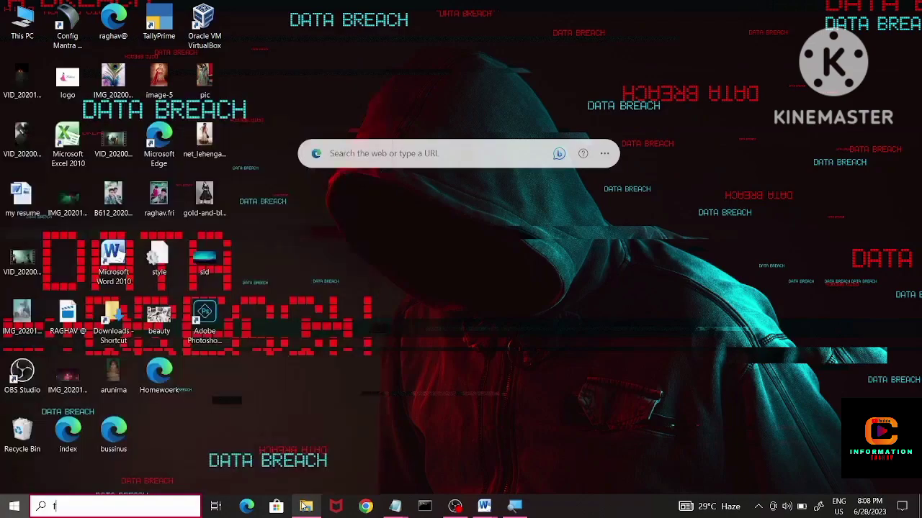
{"action": "type", "text": "ol"}
{"action": "key", "text": "Escape"}
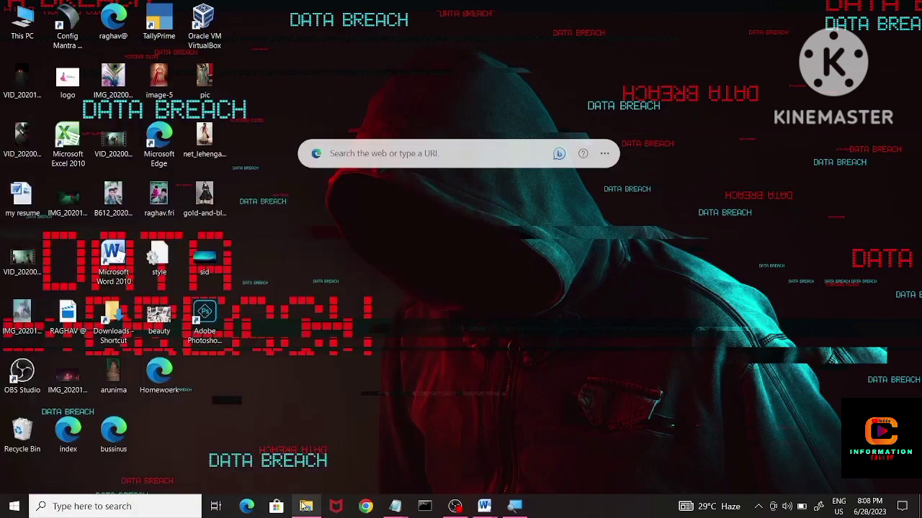
Open File Explorer at Quick access, minimize the window, and bring it back up
{"action": "left_click", "coordinate": [305, 506]}
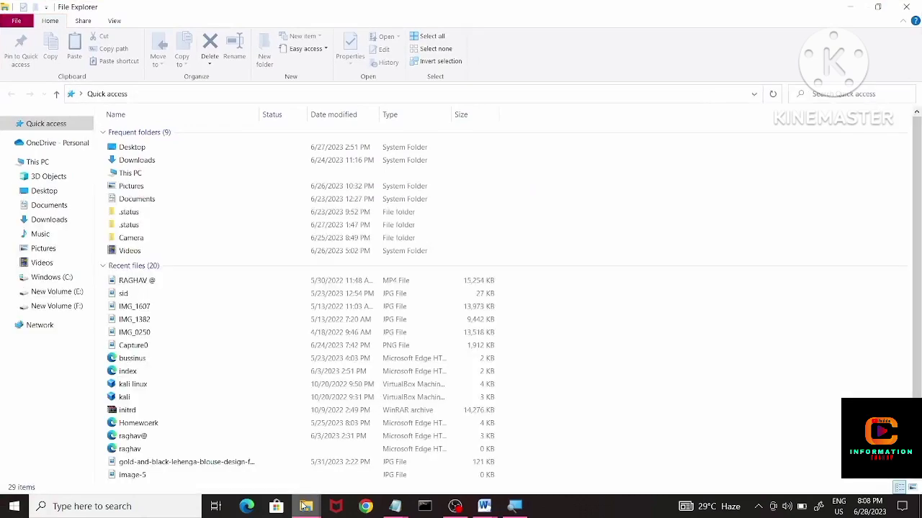
{"action": "left_click", "coordinate": [305, 506]}
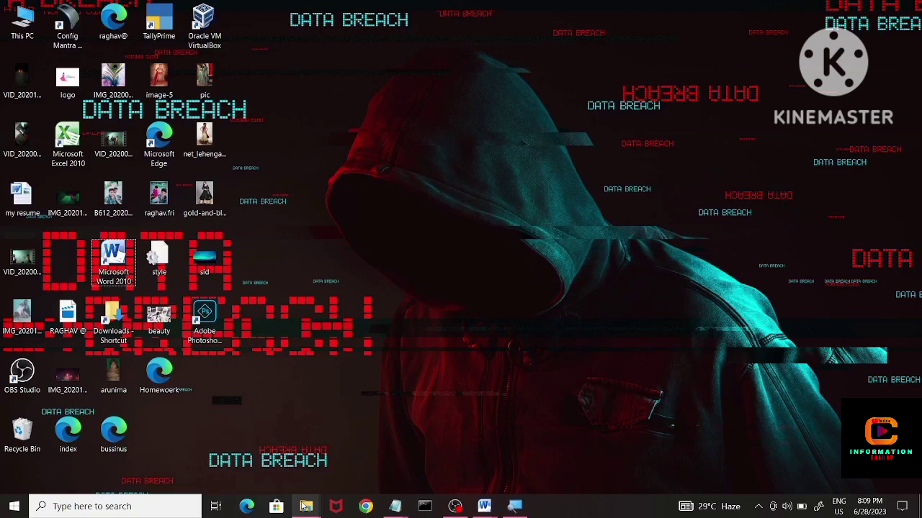
{"action": "left_click", "coordinate": [305, 507]}
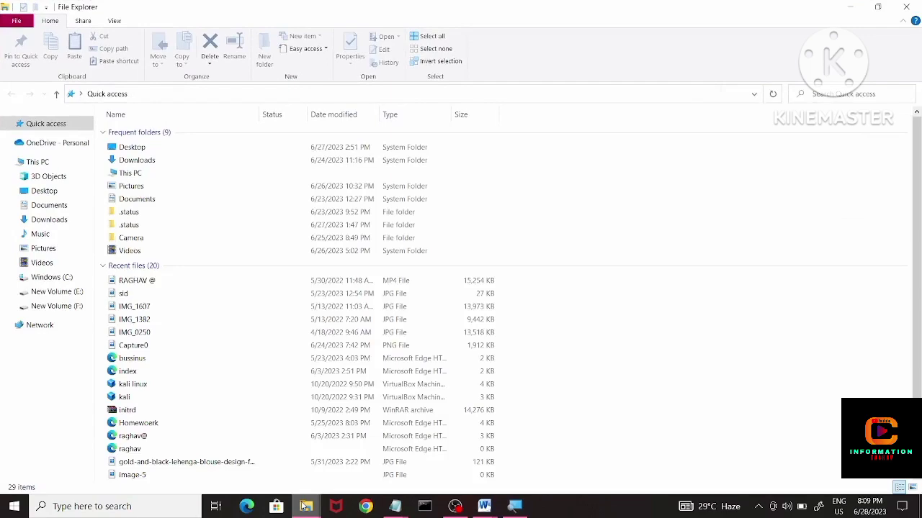
Restore the File Explorer window to its smaller size, maximize it again, and close it
{"action": "key", "text": "super+Down"}
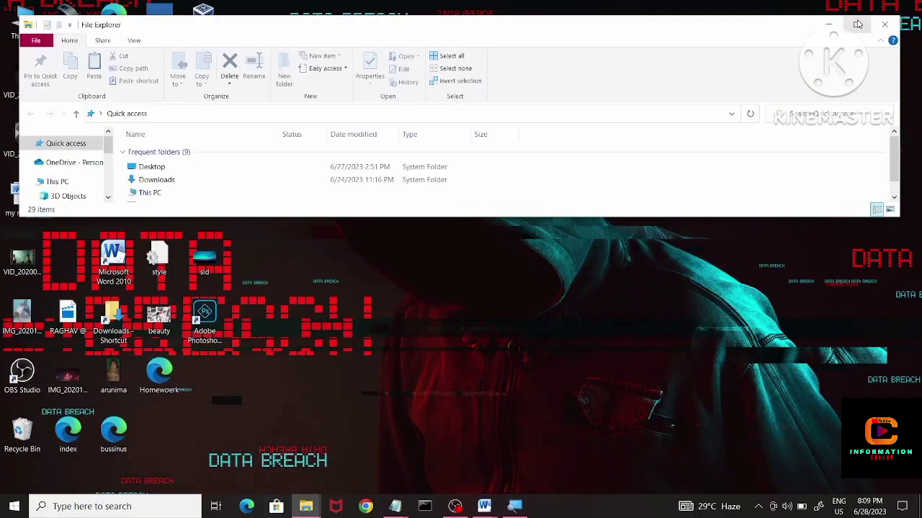
{"action": "left_click", "coordinate": [858, 24]}
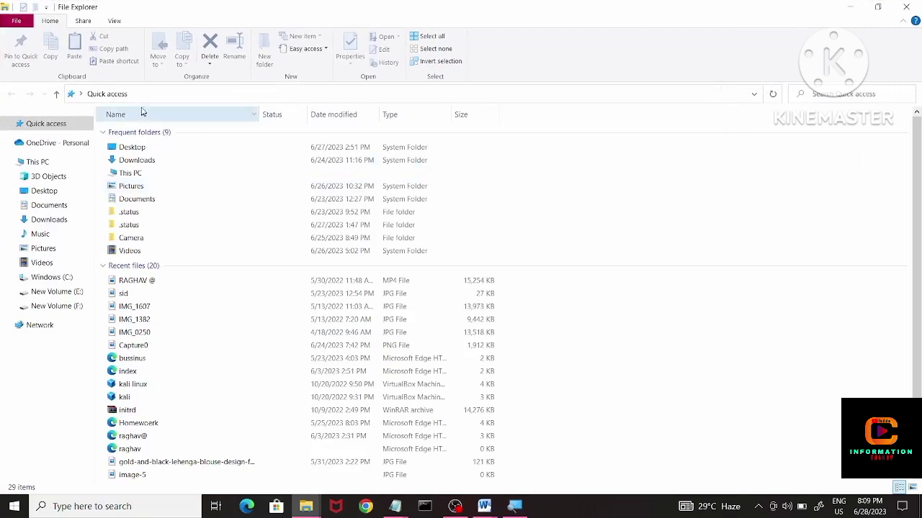
{"action": "left_click", "coordinate": [906, 5]}
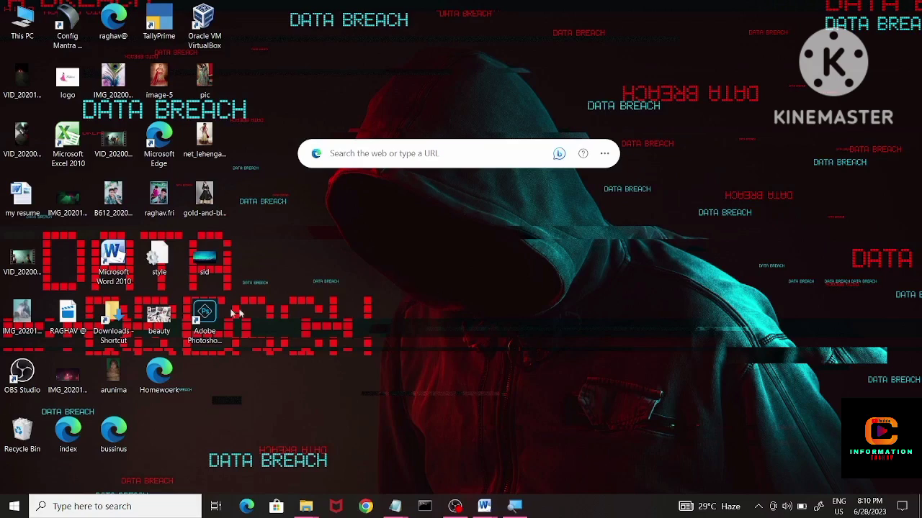
Open the sid image from the desktop, zoom in on it slightly, and close the viewer
{"action": "double_click", "coordinate": [204, 264]}
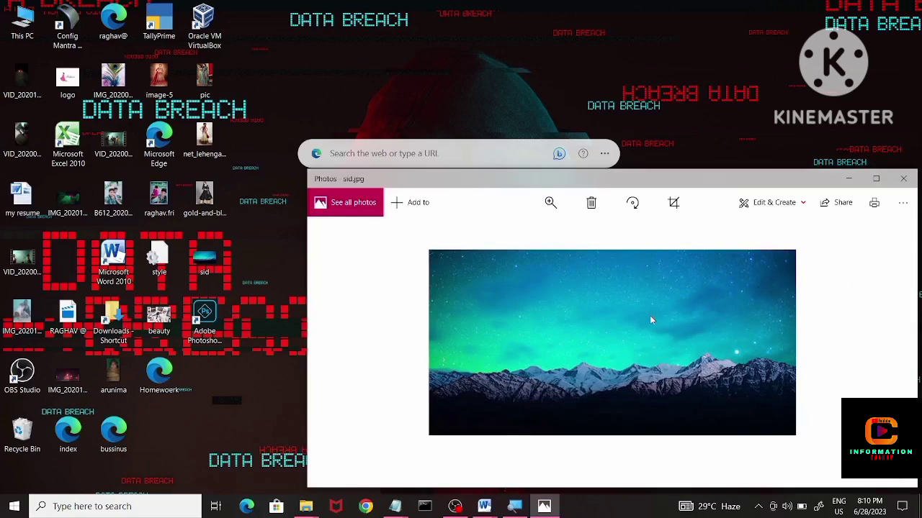
{"action": "scroll", "coordinate": [650, 315], "scroll_direction": "up", "scroll_amount": 1}
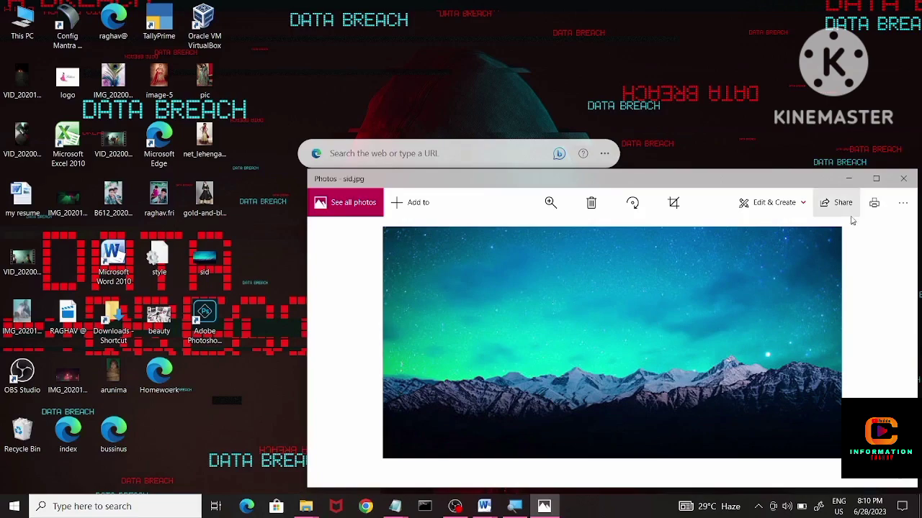
{"action": "left_click", "coordinate": [901, 177]}
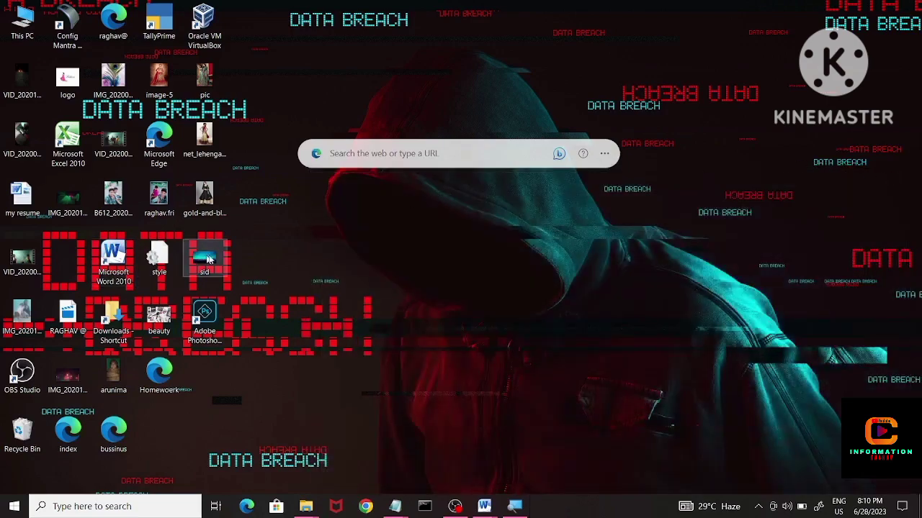
Create a new folder in the empty area of the desktop, keeping its default name
{"action": "right_click", "coordinate": [270, 265]}
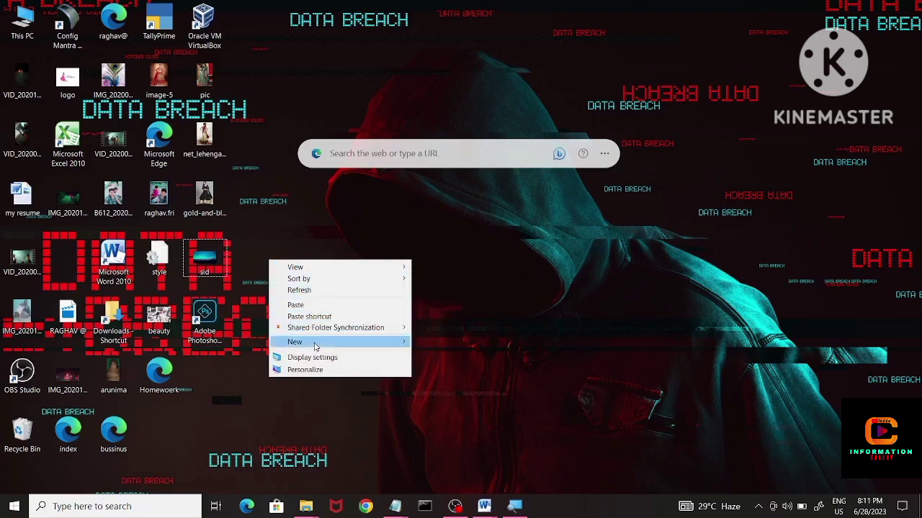
{"action": "mouse_move", "coordinate": [314, 347]}
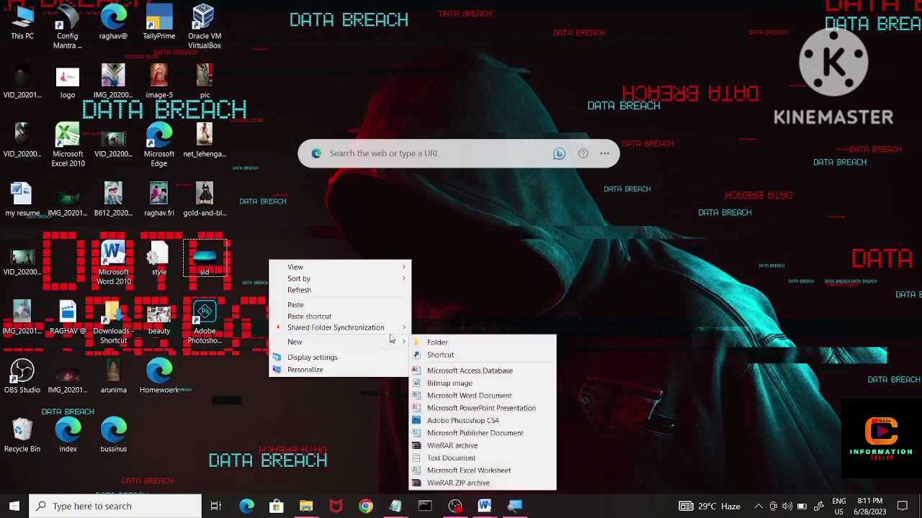
{"action": "mouse_move", "coordinate": [392, 341]}
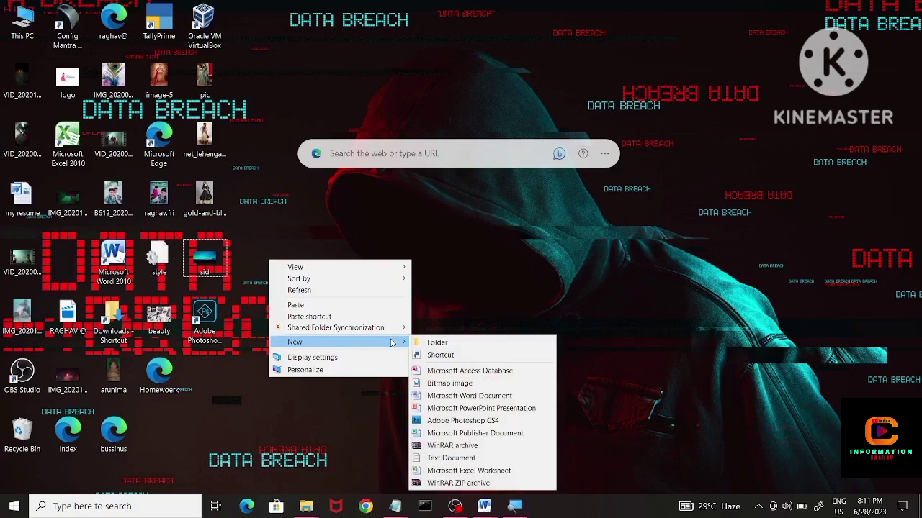
{"action": "left_click", "coordinate": [444, 342]}
{"action": "key", "text": "Return"}
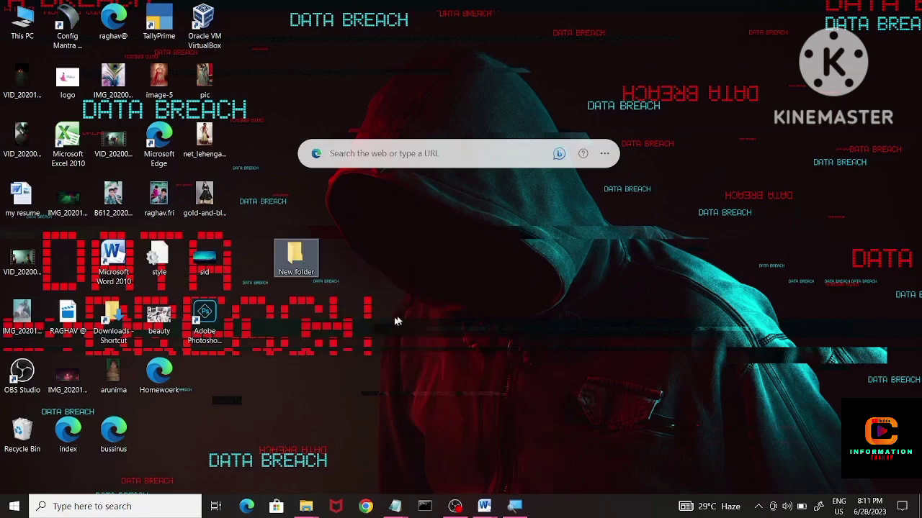
{"action": "left_click", "coordinate": [414, 284]}
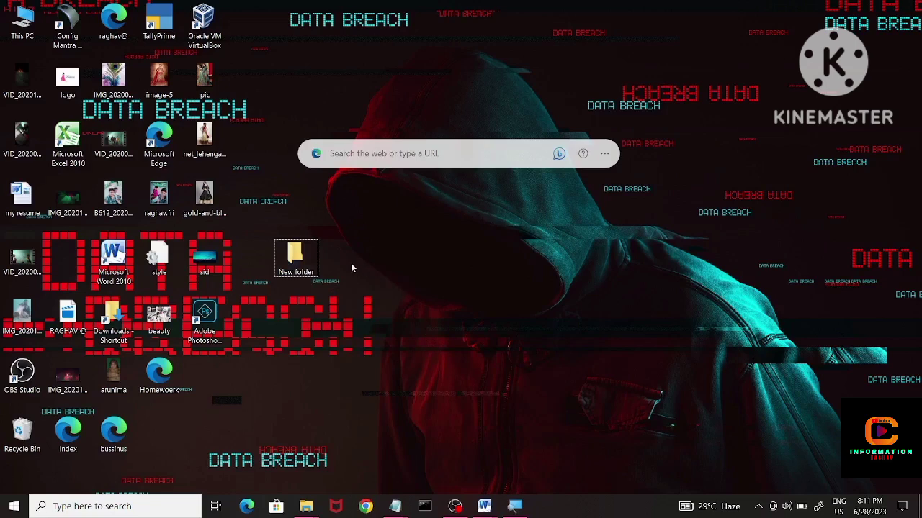
Rename the new desktop folder with the owner's first name followed by "information"
{"action": "left_click", "coordinate": [297, 273]}
{"action": "right_click", "coordinate": [297, 275]}
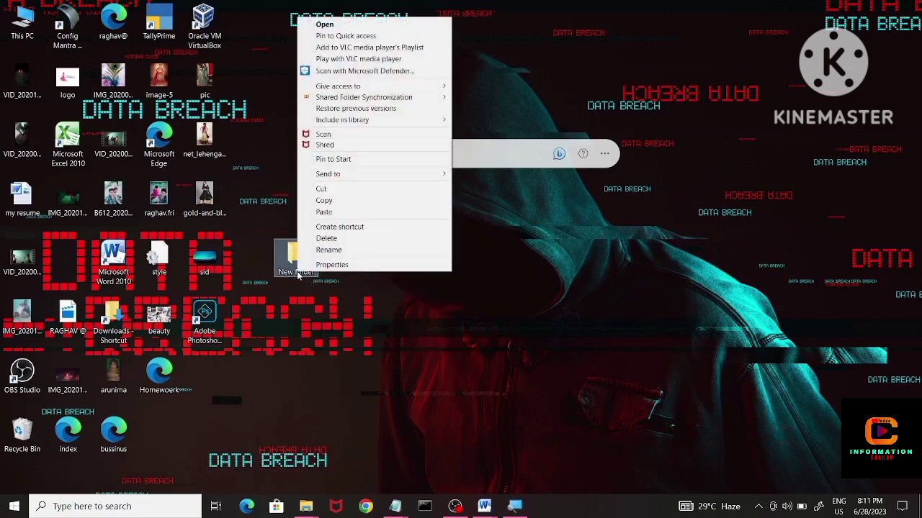
{"action": "left_click", "coordinate": [350, 252]}
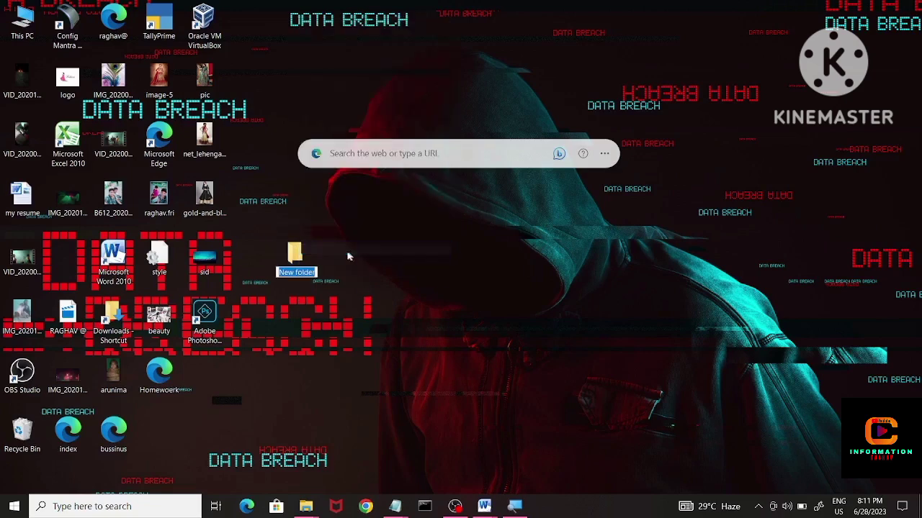
{"action": "key", "text": "BackSpace"}
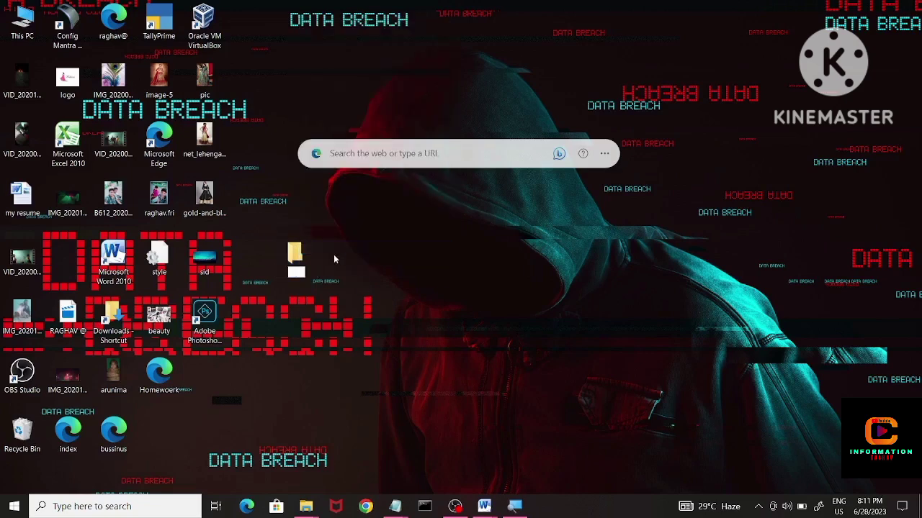
{"action": "type", "text": "raghav"}
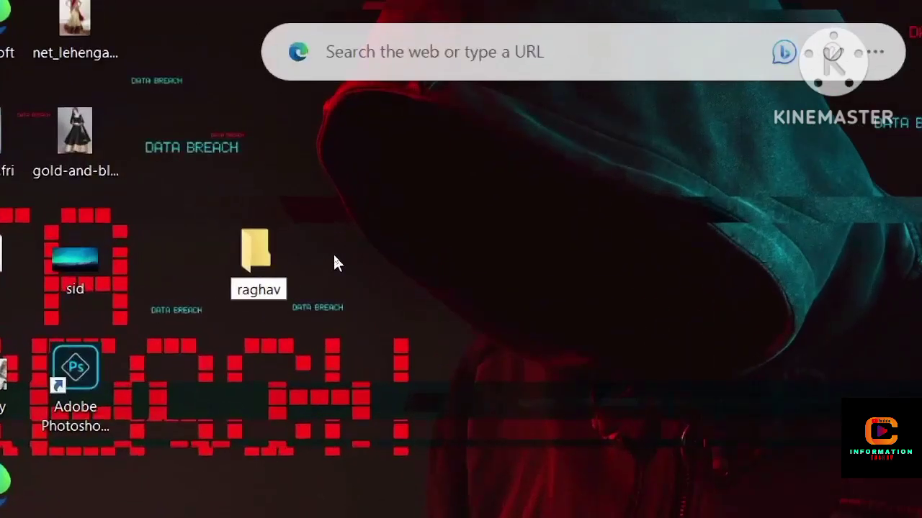
{"action": "type", "text": "info"}
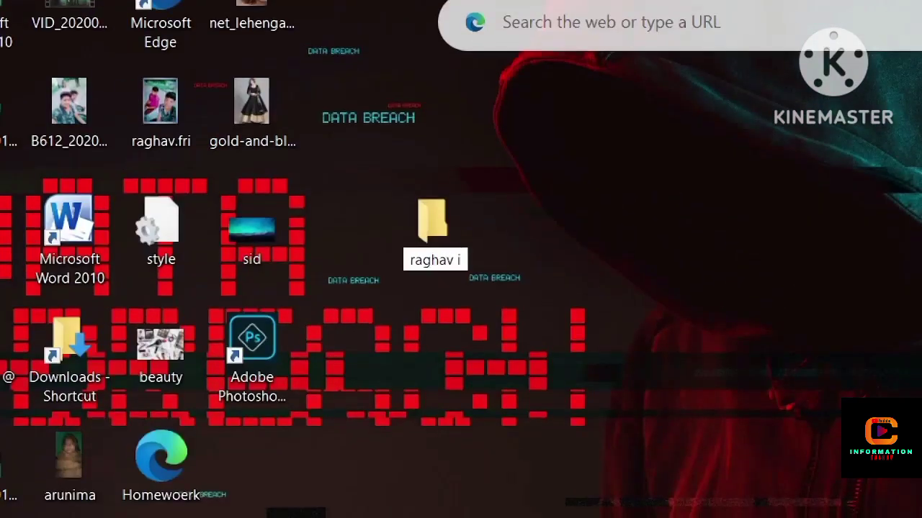
{"action": "type", "text": "rm"}
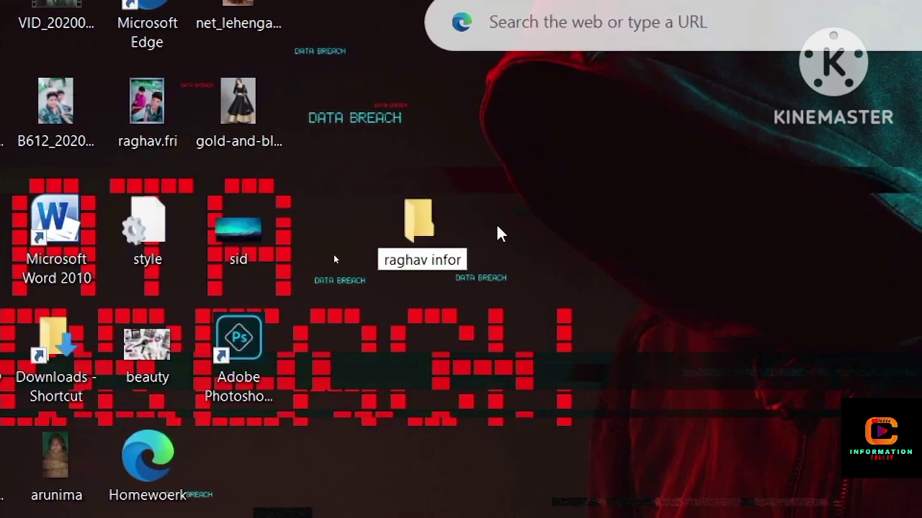
{"action": "type", "text": "a"}
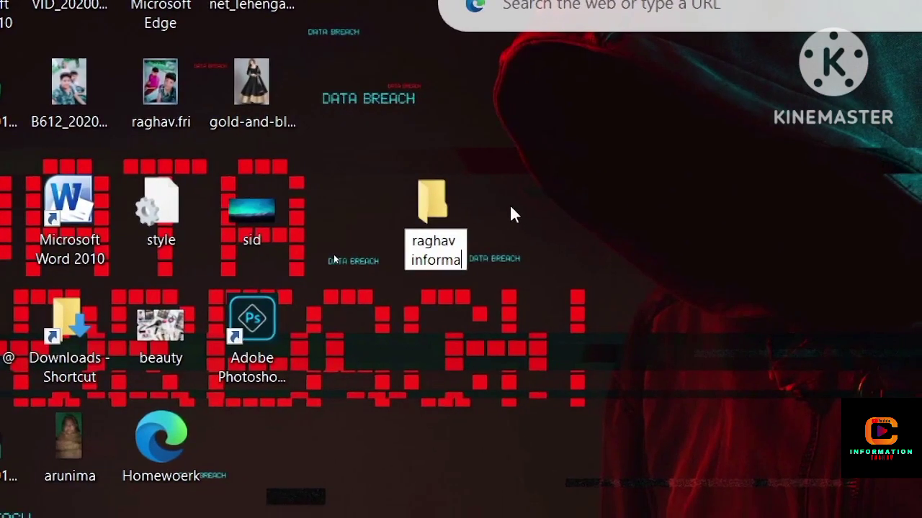
{"action": "type", "text": "tion"}
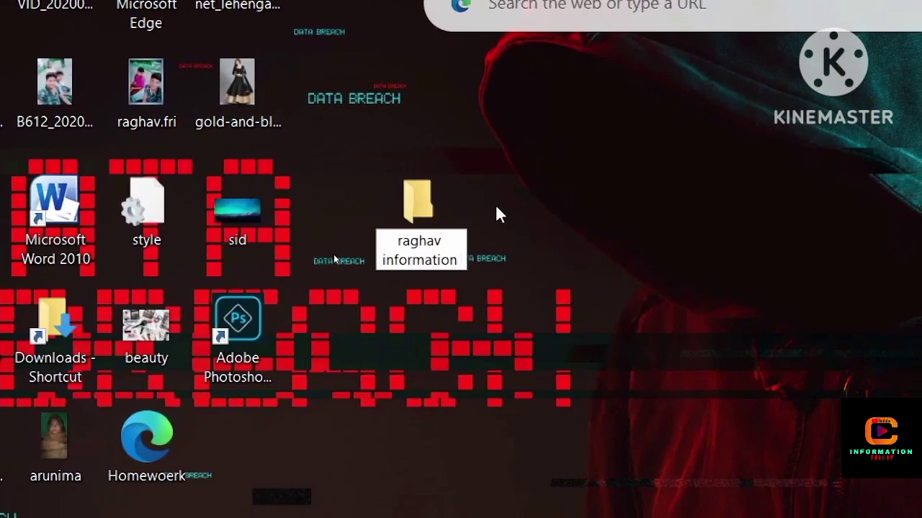
{"action": "key", "text": "Return"}
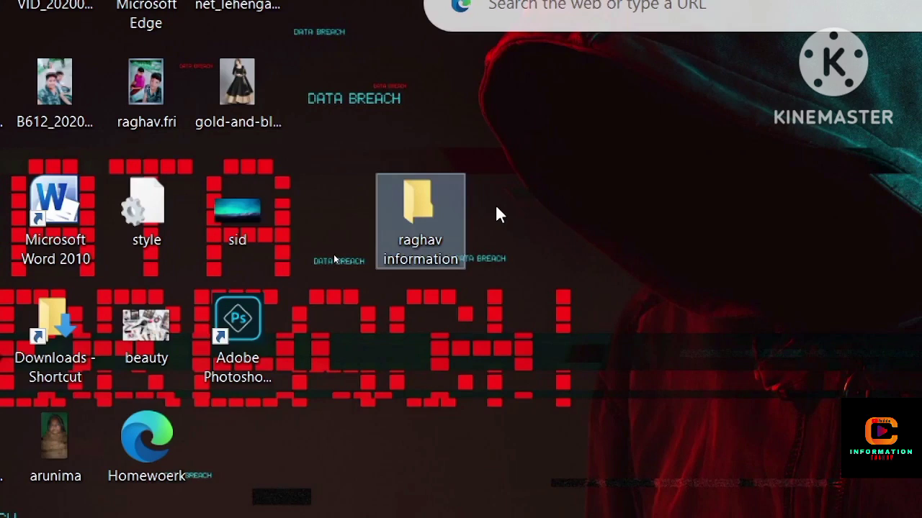
{"action": "left_click", "coordinate": [483, 225]}
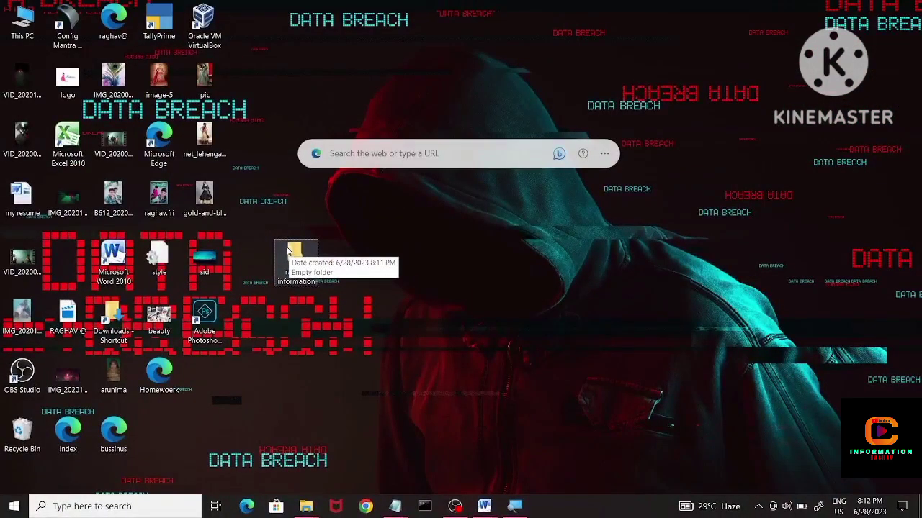
Open the renamed folder, close its window, and move the folder up to the row of the Microsoft Edge icon
{"action": "double_click", "coordinate": [291, 252]}
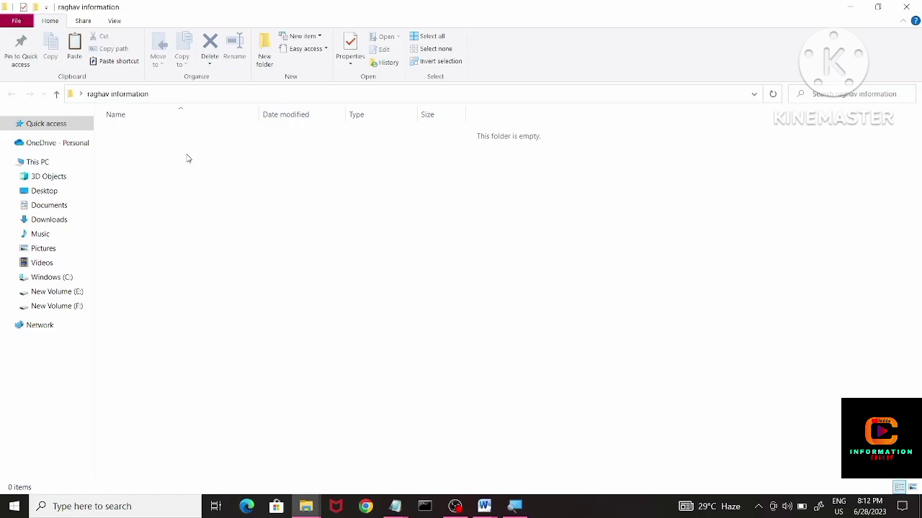
{"action": "key", "text": "alt+F4"}
{"action": "left_click_drag", "start_coordinate": [186, 162], "coordinate": [340, 205]}
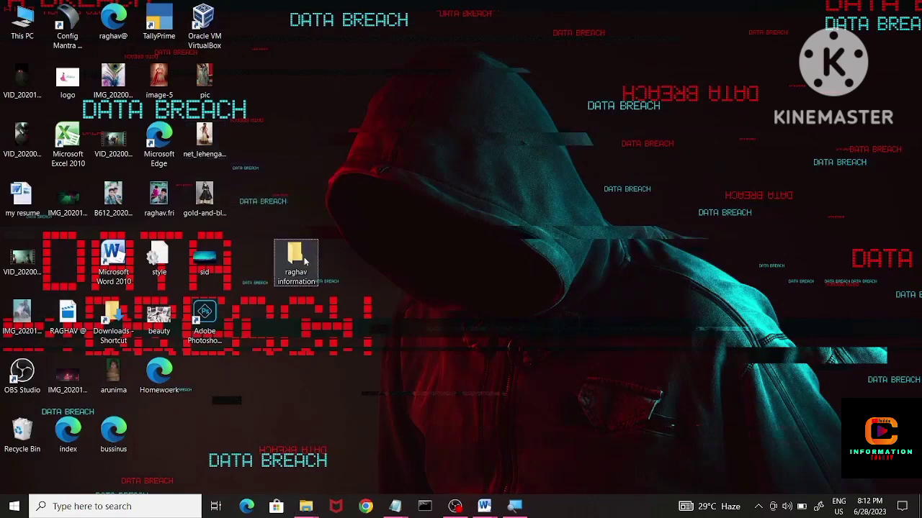
{"action": "left_click_drag", "start_coordinate": [299, 259], "coordinate": [310, 147]}
{"action": "left_click", "coordinate": [334, 198]}
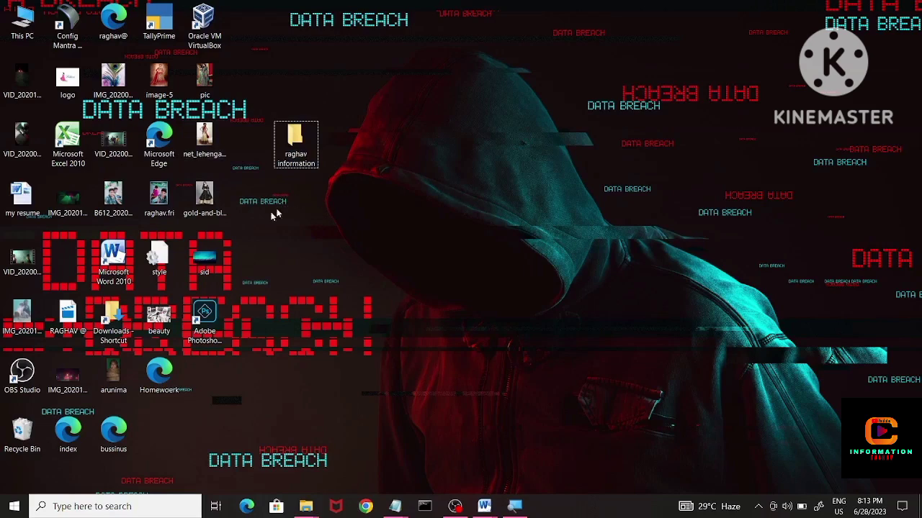
Move the sid image to the empty desktop area below and beside the folder, and select it there
{"action": "mouse_move", "coordinate": [209, 267]}
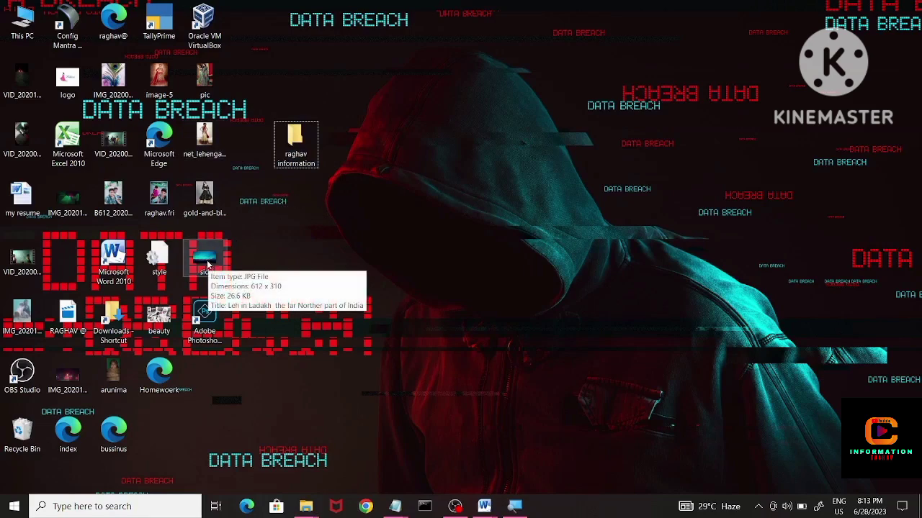
{"action": "left_click_drag", "start_coordinate": [209, 266], "coordinate": [345, 266]}
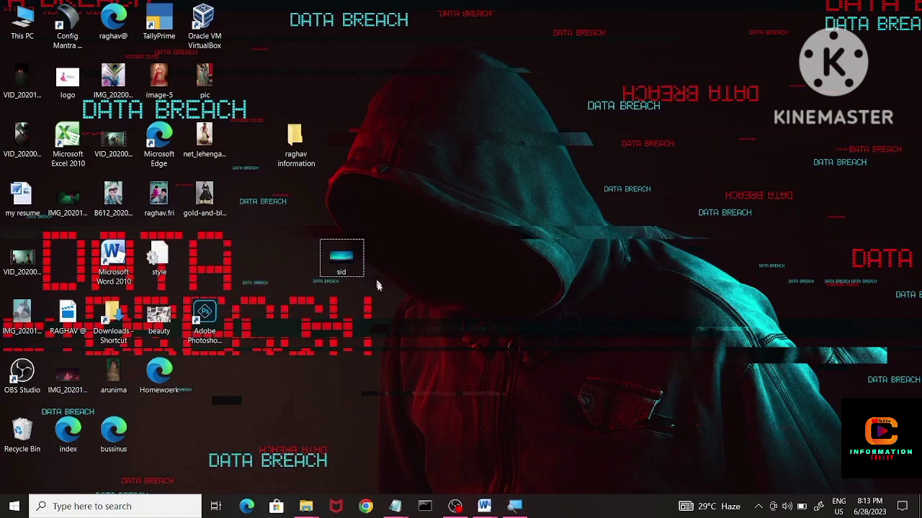
{"action": "left_click_drag", "start_coordinate": [376, 203], "coordinate": [299, 310]}
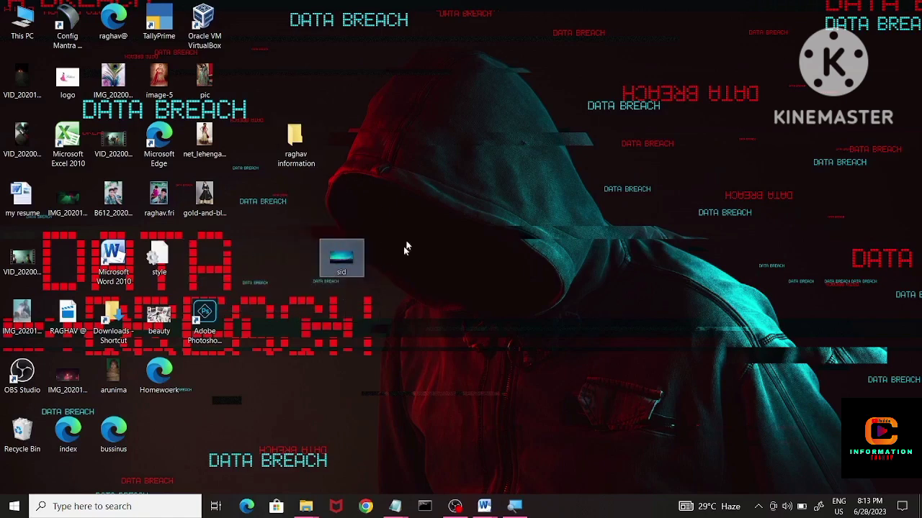
{"action": "left_click_drag", "start_coordinate": [322, 75], "coordinate": [270, 167]}
{"action": "left_click", "coordinate": [423, 144]}
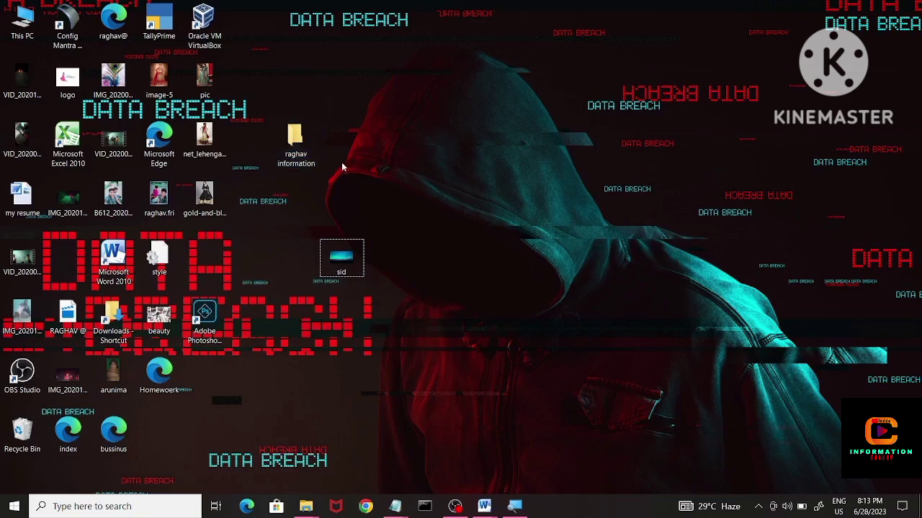
{"action": "left_click_drag", "start_coordinate": [385, 226], "coordinate": [243, 287]}
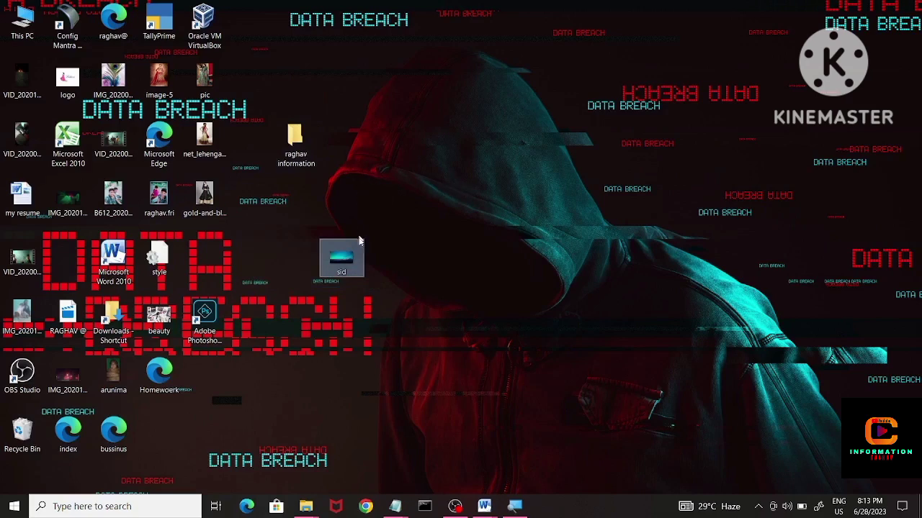
Copy the sid image into the renamed desktop folder and open the folder to check its contents
{"action": "mouse_move", "coordinate": [344, 262]}
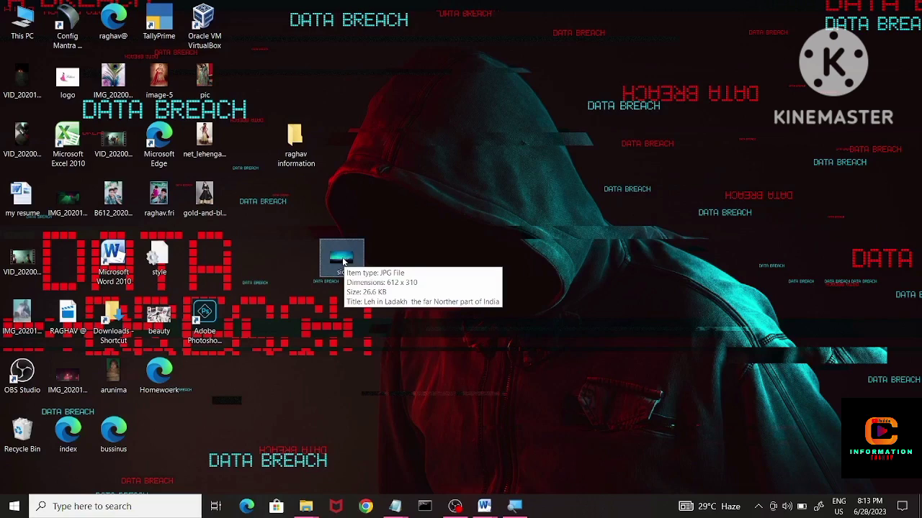
{"action": "right_click", "coordinate": [343, 260]}
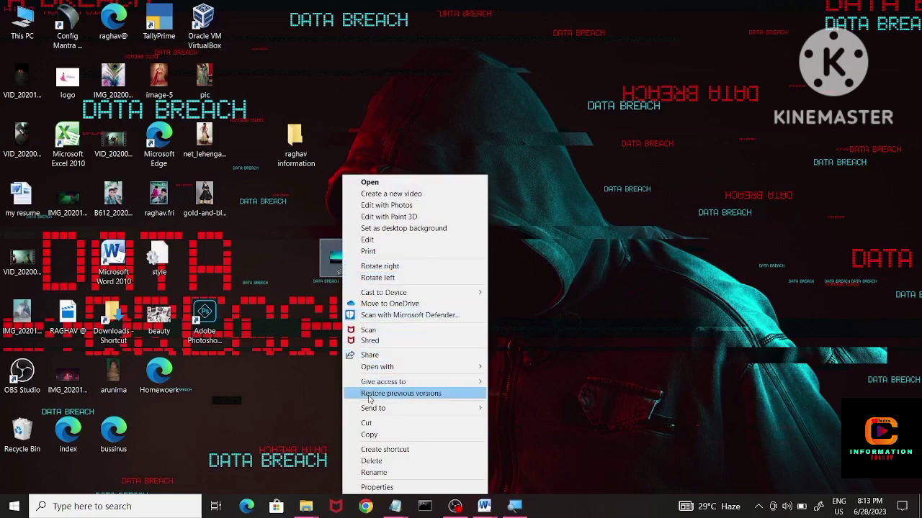
{"action": "left_click", "coordinate": [386, 435]}
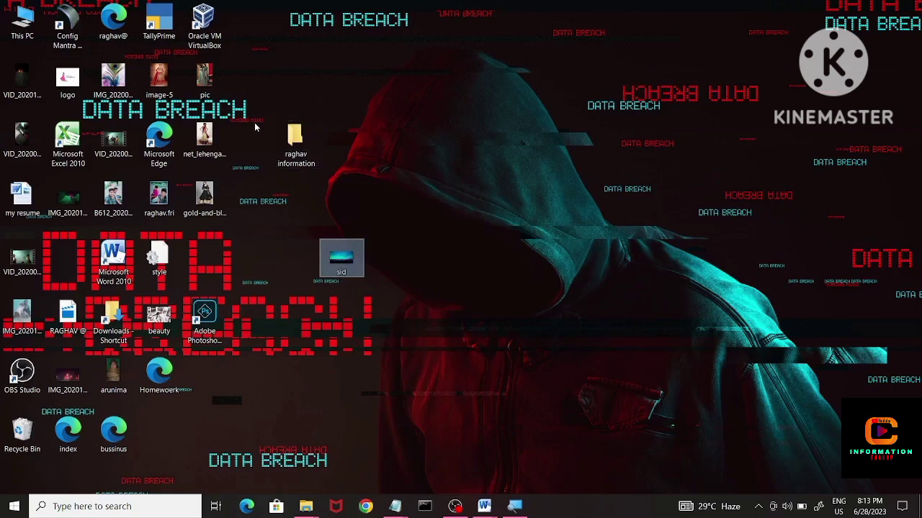
{"action": "right_click", "coordinate": [301, 137]}
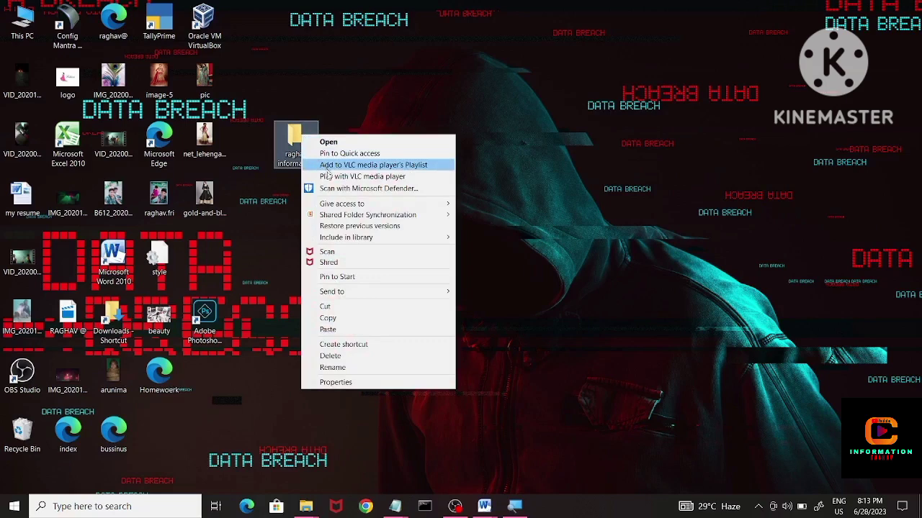
{"action": "left_click", "coordinate": [361, 333]}
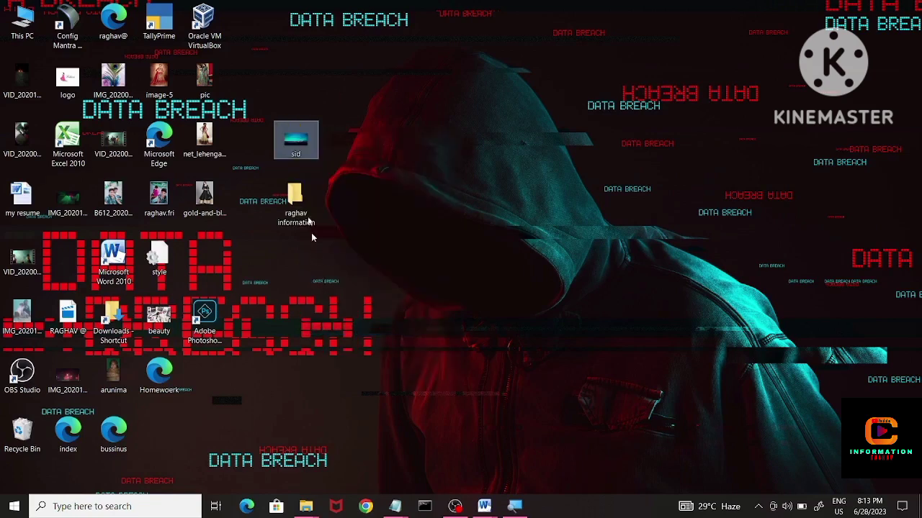
{"action": "double_click", "coordinate": [294, 196]}
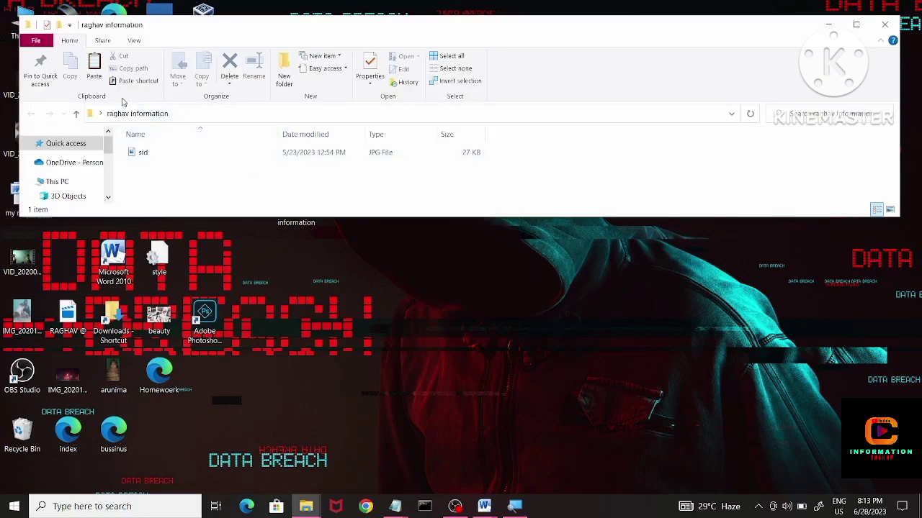
Maximize the renamed folder's window, view the sid image inside it, and close both the image and the folder
{"action": "key", "text": "super+Up"}
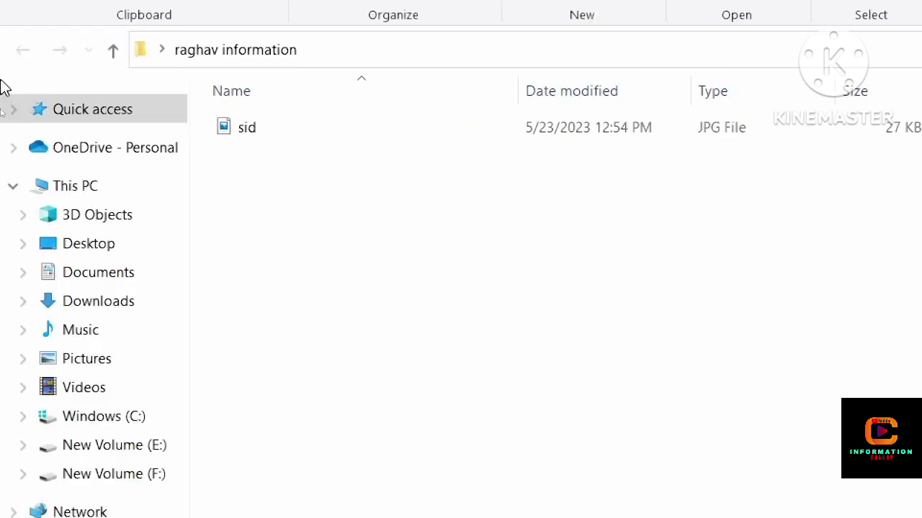
{"action": "mouse_move", "coordinate": [350, 140]}
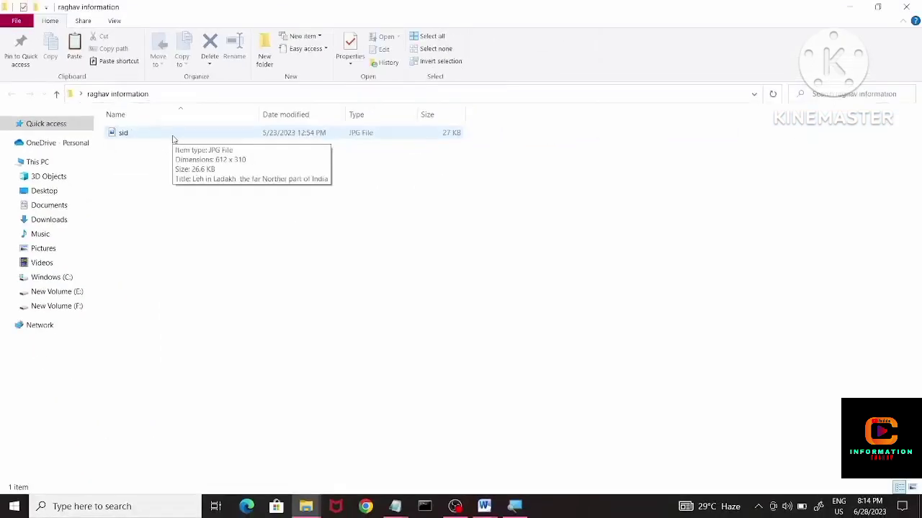
{"action": "double_click", "coordinate": [172, 139]}
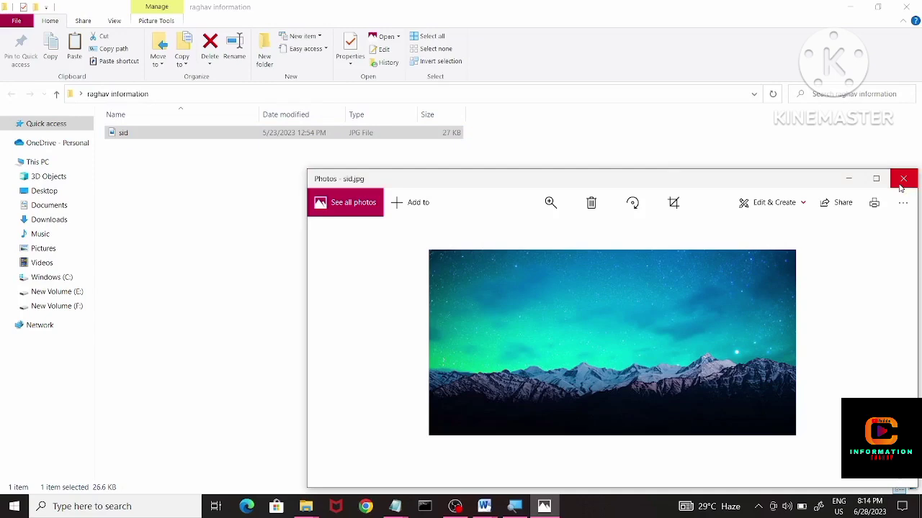
{"action": "left_click", "coordinate": [903, 179]}
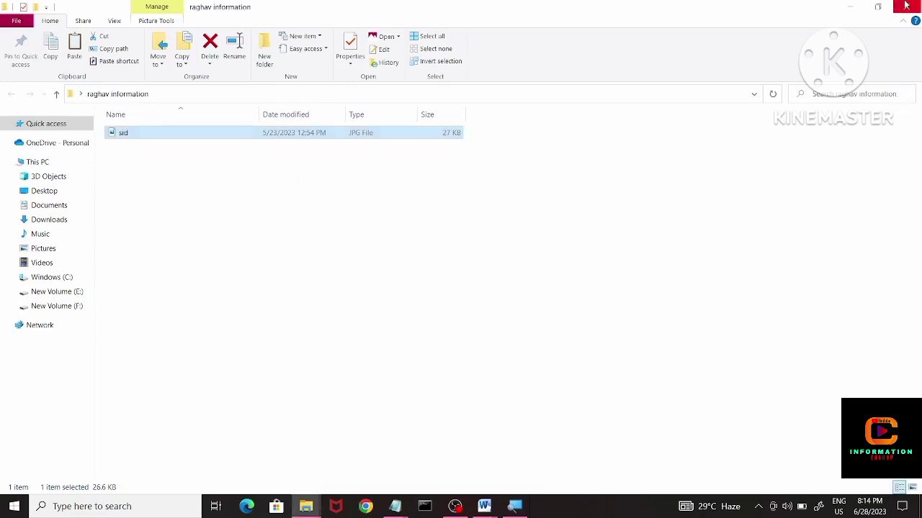
{"action": "left_click", "coordinate": [906, 8]}
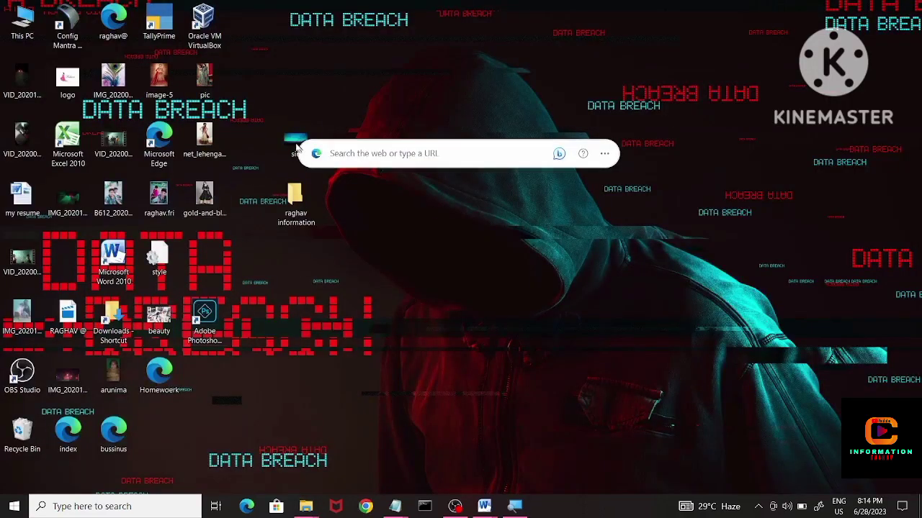
Move the desktop copy of the sid image to the empty area below and beside the renamed folder, and delete it
{"action": "left_click_drag", "start_coordinate": [290, 144], "coordinate": [384, 257]}
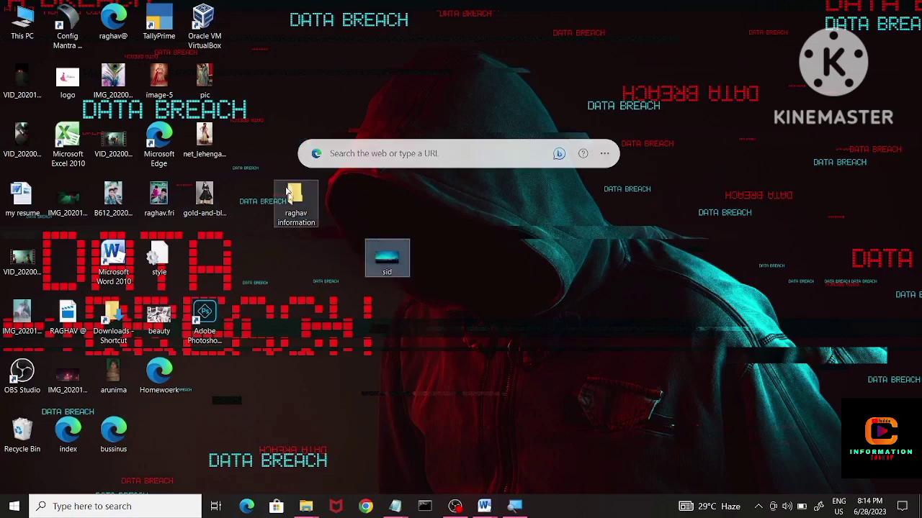
{"action": "right_click", "coordinate": [372, 258]}
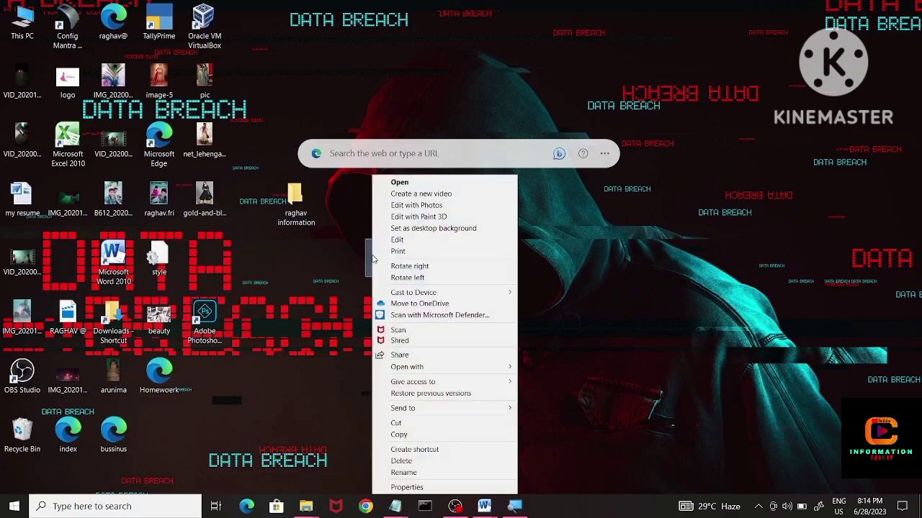
{"action": "left_click", "coordinate": [483, 468]}
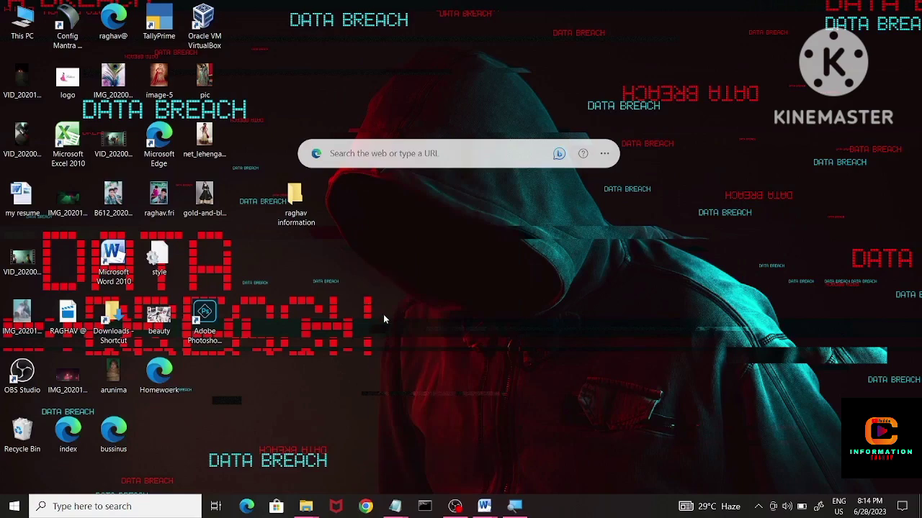
Open the renamed folder, view its own copy of the sid image, and close the image and the folder
{"action": "double_click", "coordinate": [292, 195]}
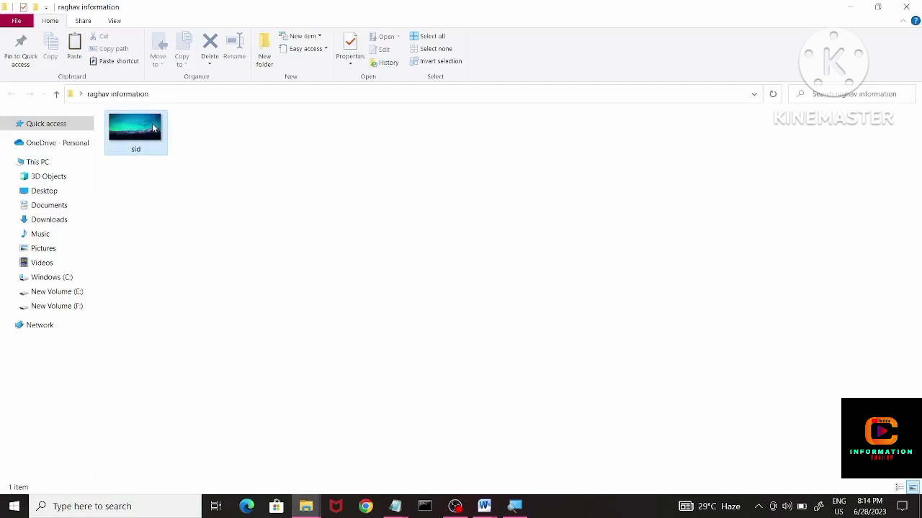
{"action": "double_click", "coordinate": [152, 128]}
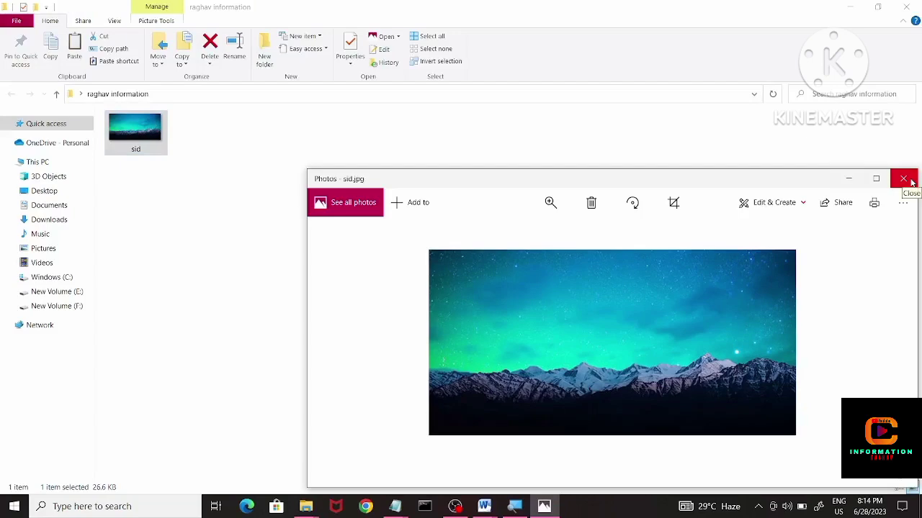
{"action": "left_click", "coordinate": [910, 181]}
{"action": "left_click", "coordinate": [906, 6]}
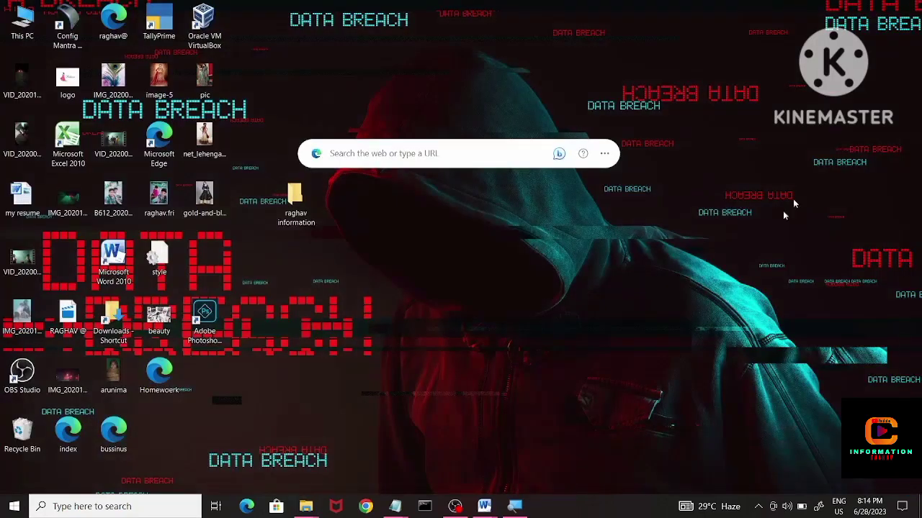
Restore the deleted sid image to the empty desktop area below the folder, and repeat its deletion and undo
{"action": "left_click", "coordinate": [314, 283]}
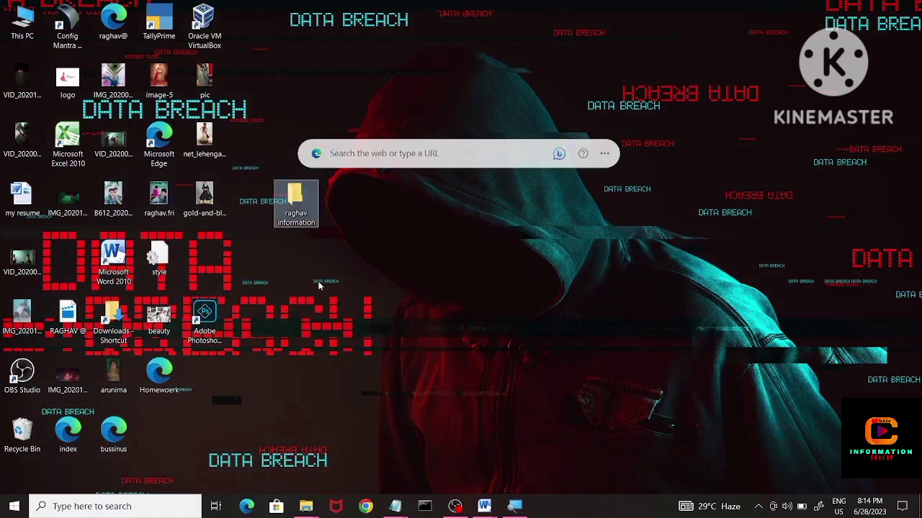
{"action": "left_click_drag", "start_coordinate": [67, 258], "coordinate": [360, 259]}
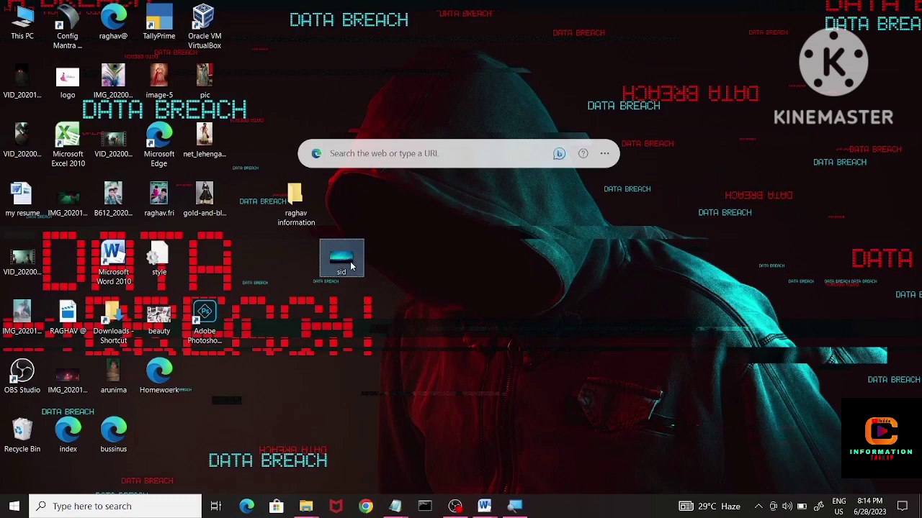
{"action": "key", "text": "Delete"}
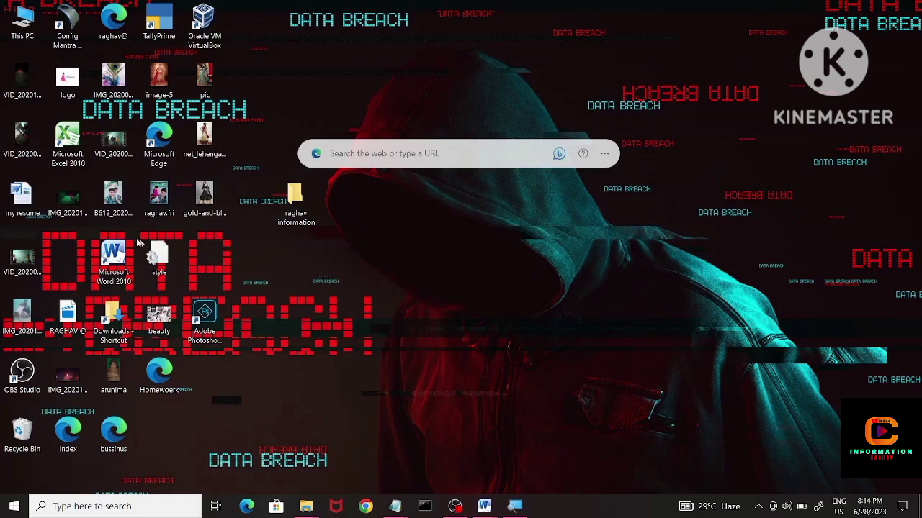
{"action": "key", "text": "ctrl+z"}
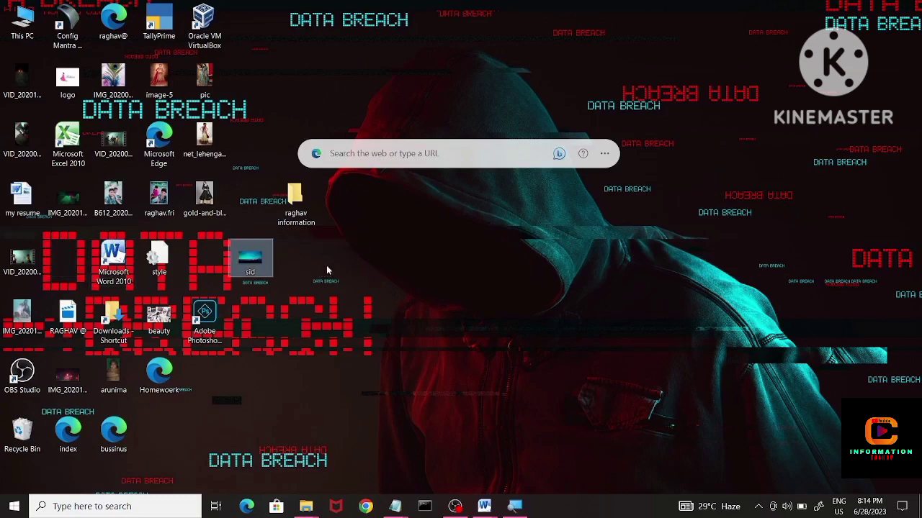
Rearrange the desktop icons, placing sid between Microsoft Word 2010 and style, and beauty directly below style
{"action": "left_click_drag", "start_coordinate": [262, 264], "coordinate": [160, 262]}
{"action": "left_click_drag", "start_coordinate": [124, 255], "coordinate": [64, 267]}
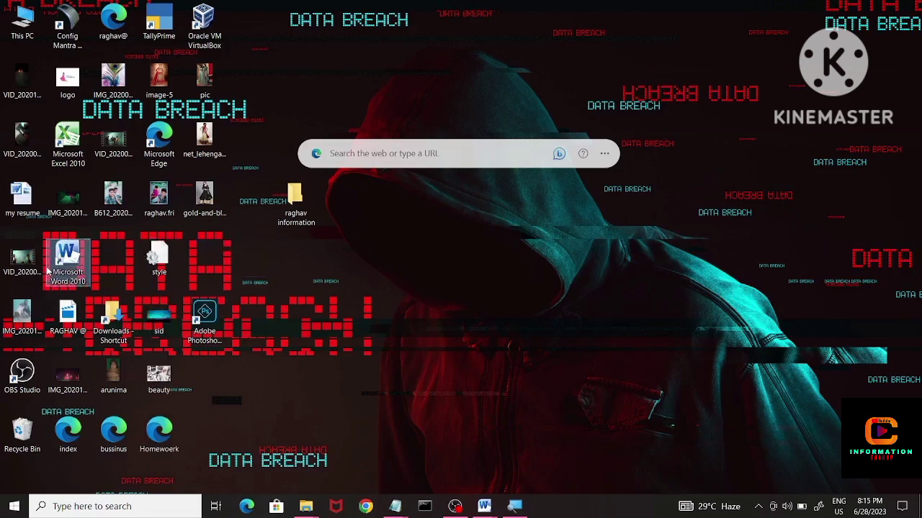
{"action": "left_click_drag", "start_coordinate": [158, 320], "coordinate": [113, 261]}
{"action": "left_click_drag", "start_coordinate": [162, 394], "coordinate": [160, 328]}
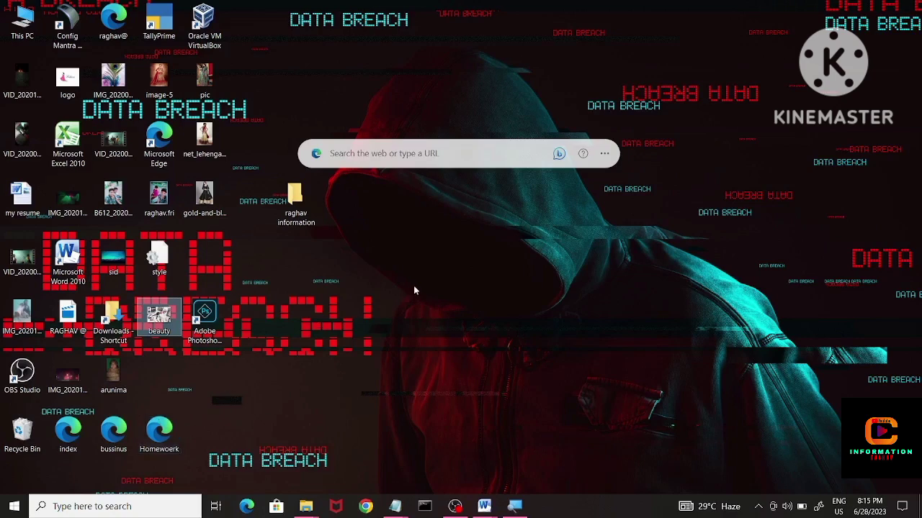
Delete the renamed information folder from the desktop and undo the deletion
{"action": "right_click", "coordinate": [299, 204]}
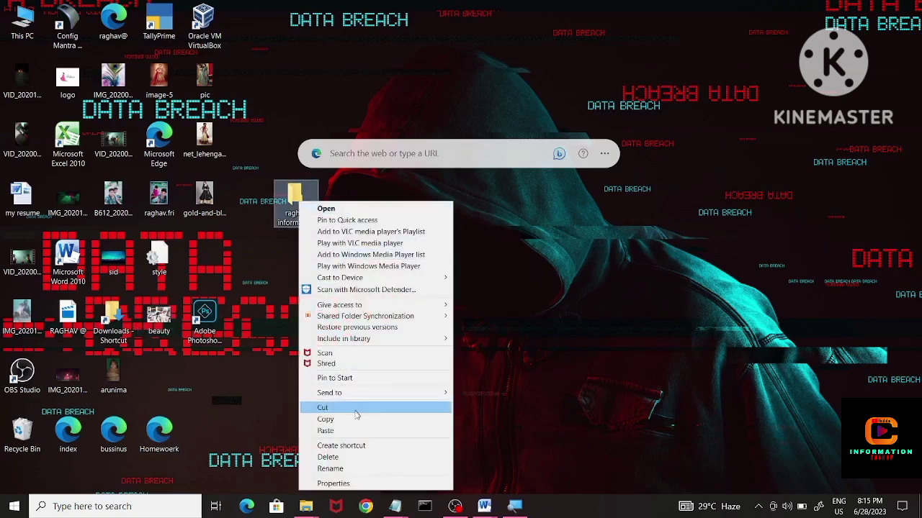
{"action": "left_click", "coordinate": [555, 334]}
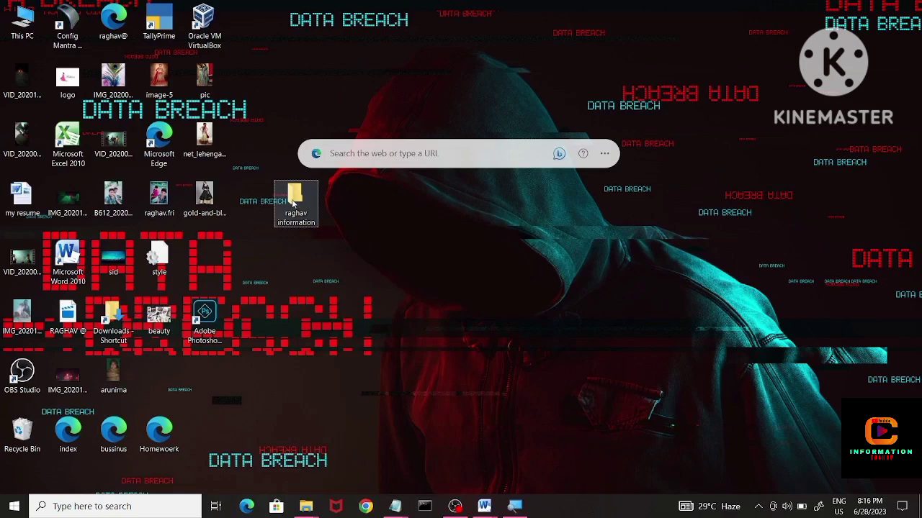
{"action": "right_click", "coordinate": [291, 201]}
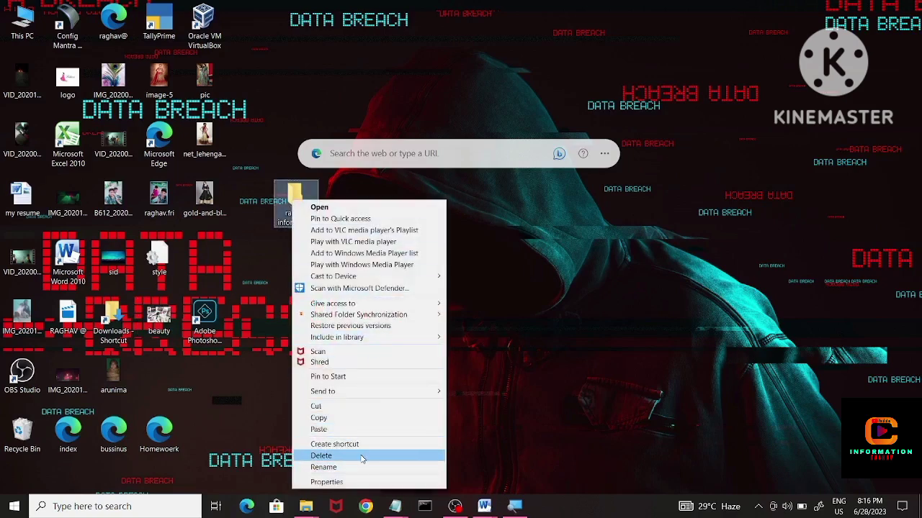
{"action": "left_click", "coordinate": [362, 459]}
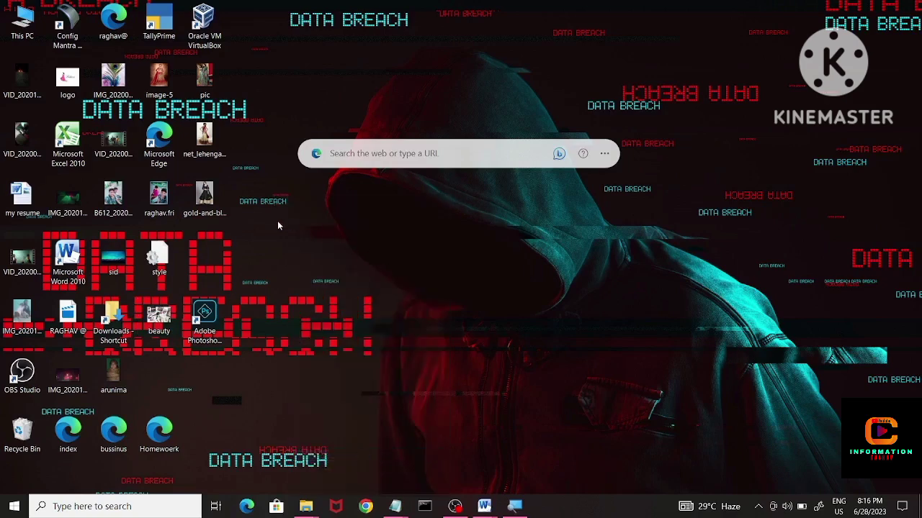
{"action": "key", "text": "ctrl+z"}
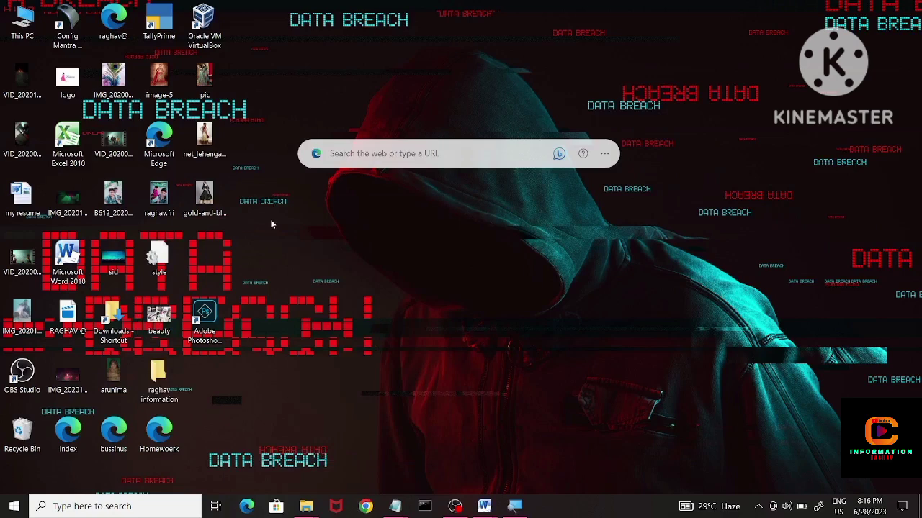
Move the restored folder to the empty area beside the Adobe Photoshop shortcut, delete it, and undo the deletion
{"action": "left_click_drag", "start_coordinate": [174, 378], "coordinate": [356, 320]}
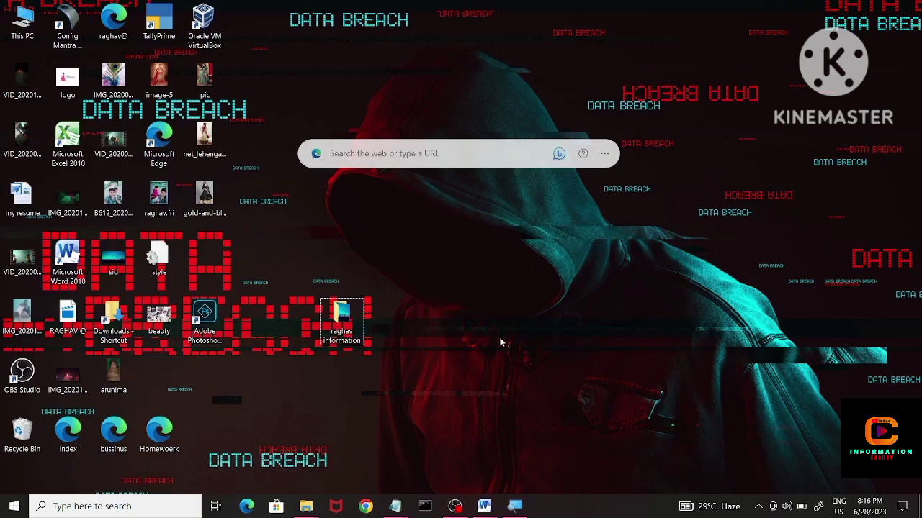
{"action": "right_click", "coordinate": [343, 309]}
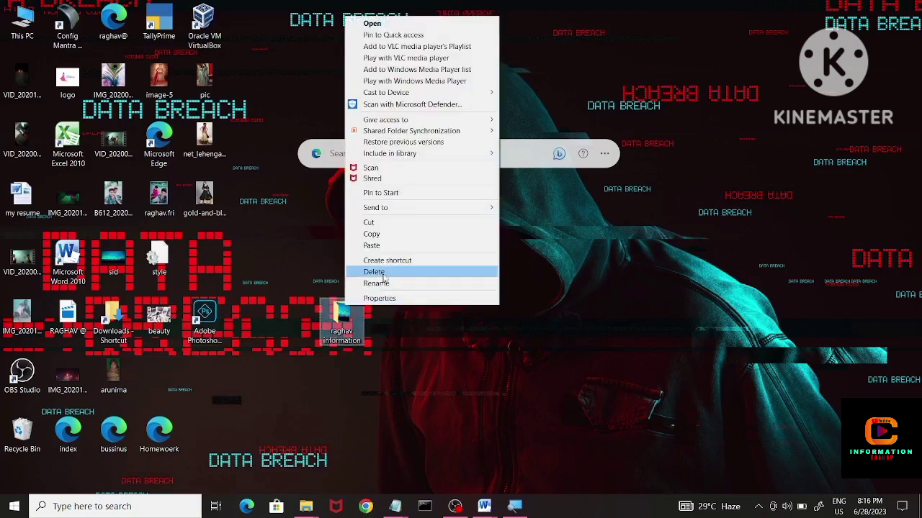
{"action": "left_click", "coordinate": [387, 271]}
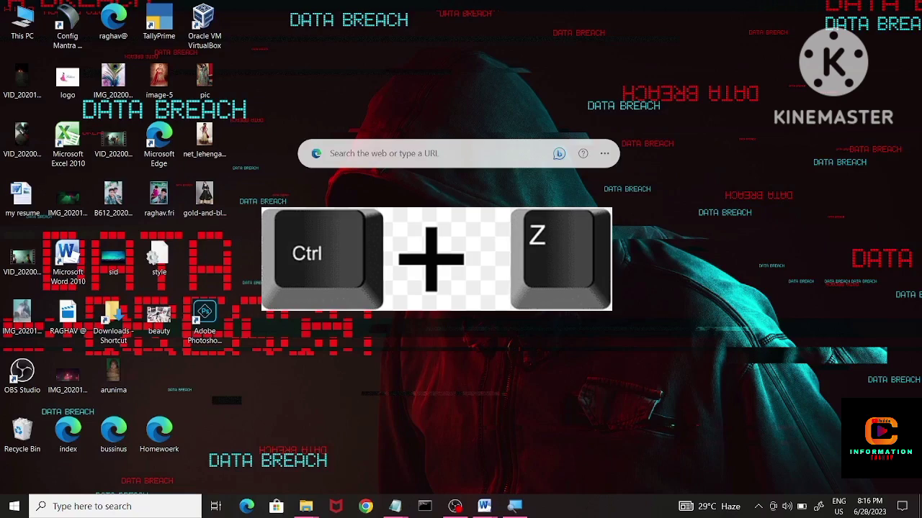
{"action": "key", "text": "ctrl+z"}
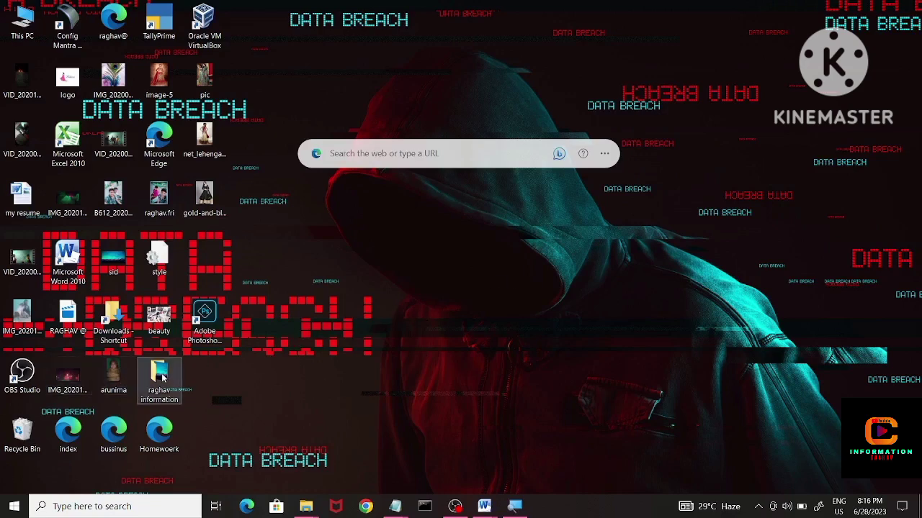
Move the folder just below the desktop's web search bar, delete it from there, and undo the deletion
{"action": "left_click_drag", "start_coordinate": [159, 376], "coordinate": [494, 205]}
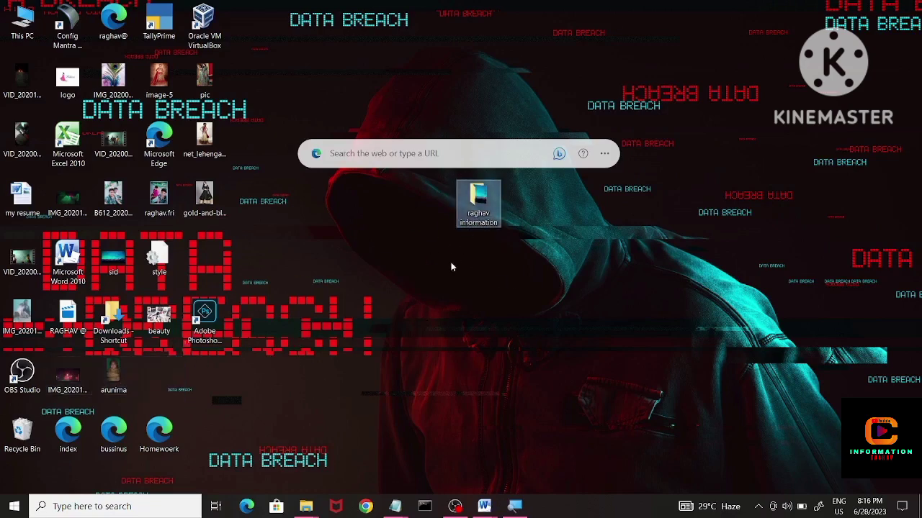
{"action": "right_click", "coordinate": [481, 217]}
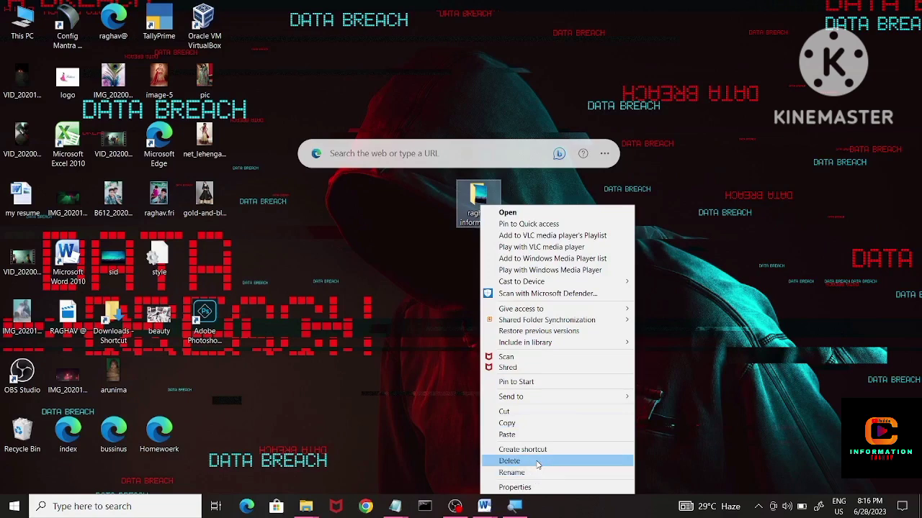
{"action": "left_click", "coordinate": [537, 462]}
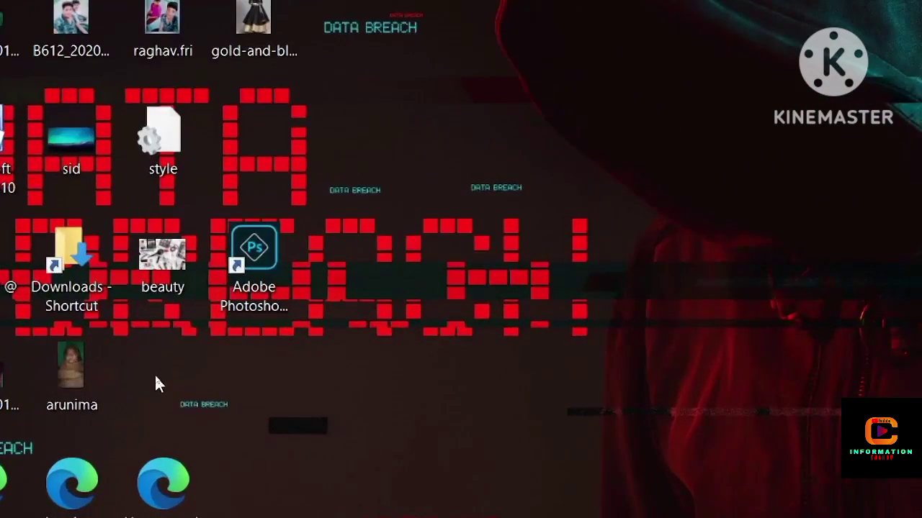
{"action": "key", "text": "ctrl+z"}
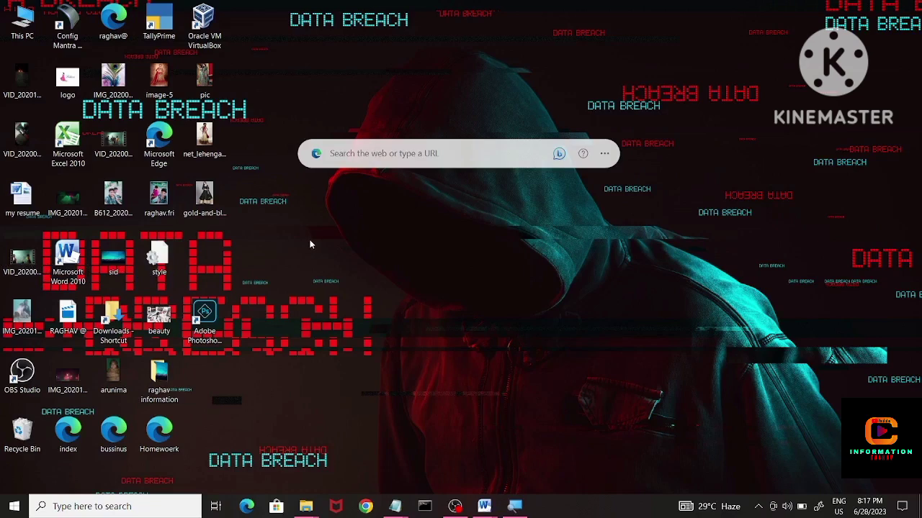
Open a new File Explorer window, view the commands available for This PC, and close the window
{"action": "key", "text": "super+e"}
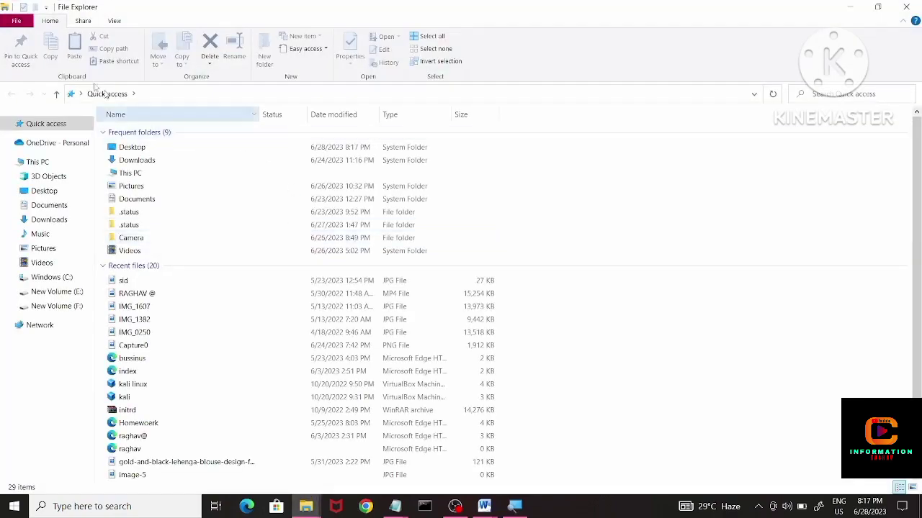
{"action": "right_click", "coordinate": [59, 166]}
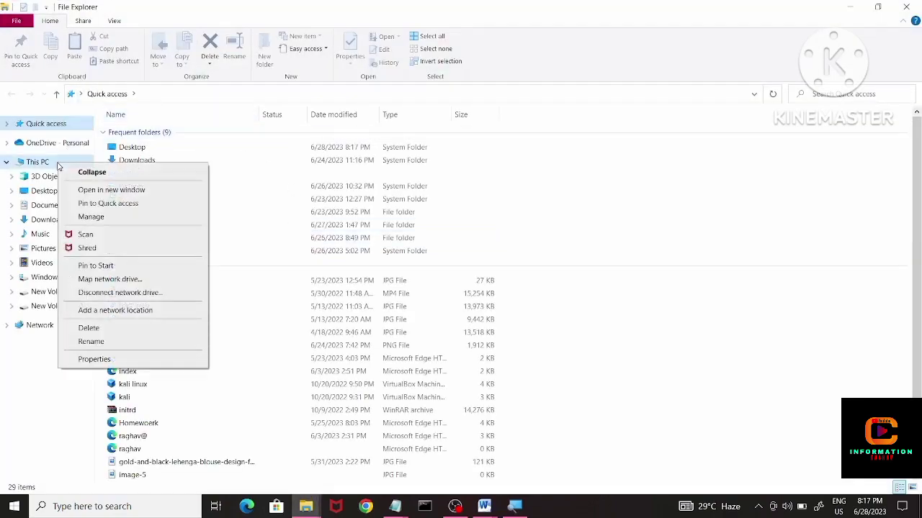
{"action": "left_click", "coordinate": [10, 435]}
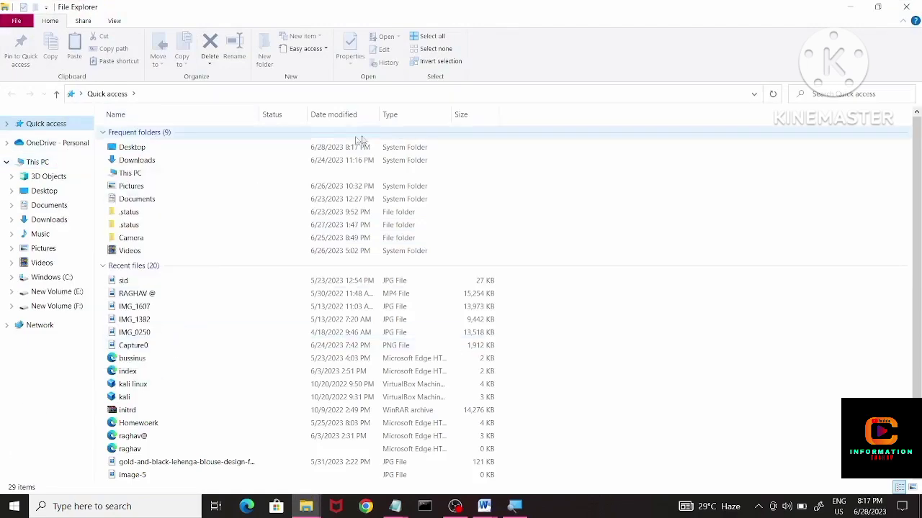
{"action": "left_click", "coordinate": [907, 7]}
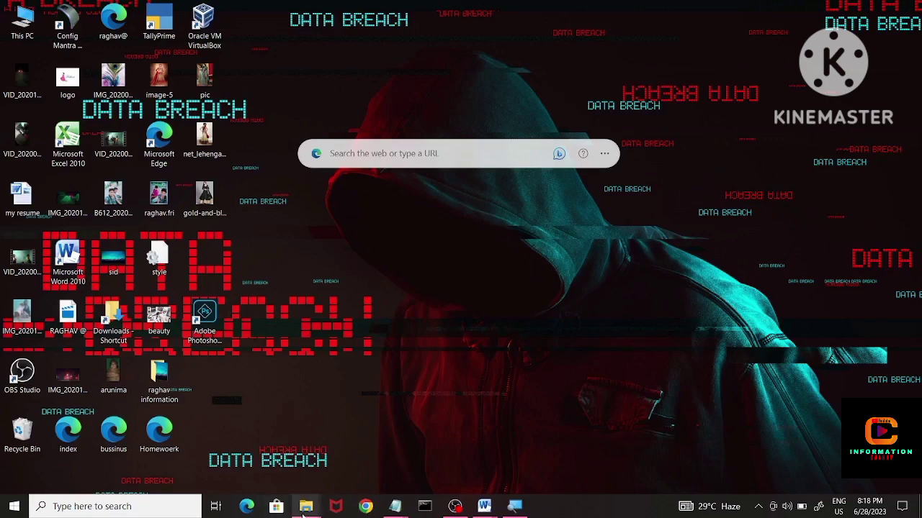
Open the existing Quick access window of File Explorer and display the properties of This PC
{"action": "mouse_move", "coordinate": [302, 515]}
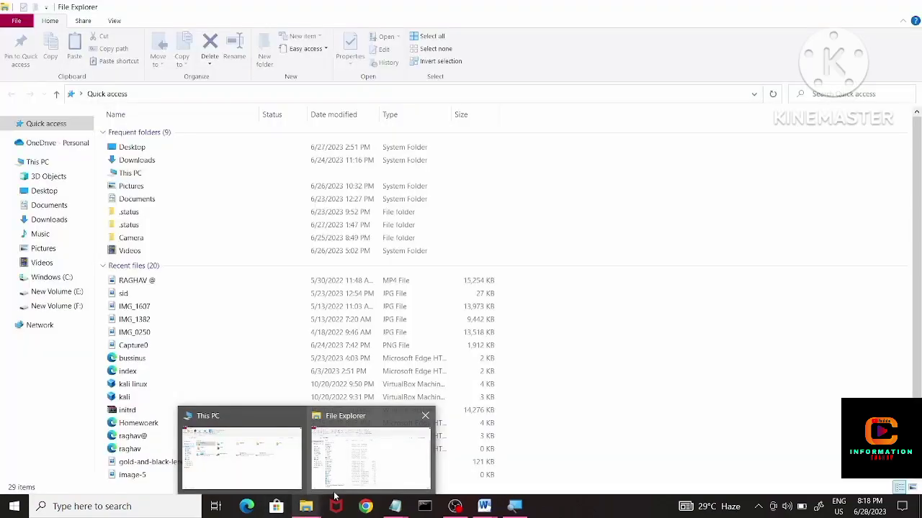
{"action": "left_click", "coordinate": [335, 491]}
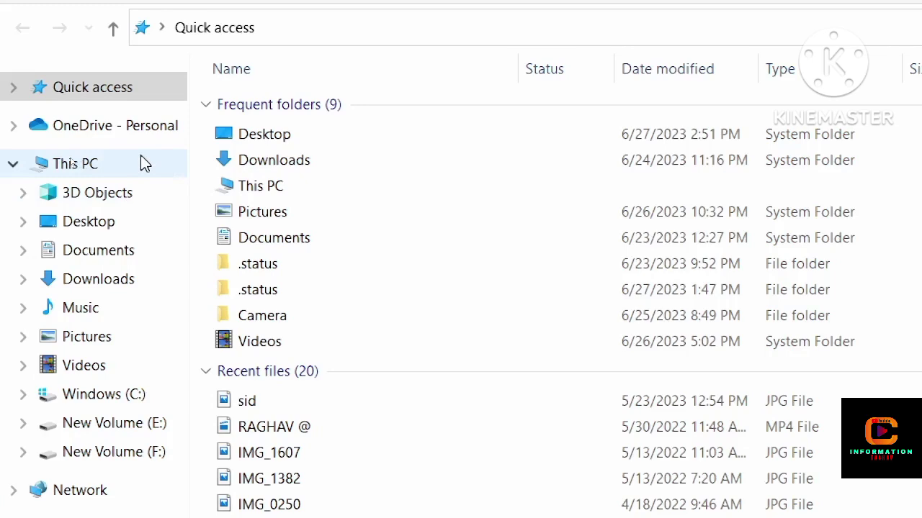
{"action": "right_click", "coordinate": [137, 158]}
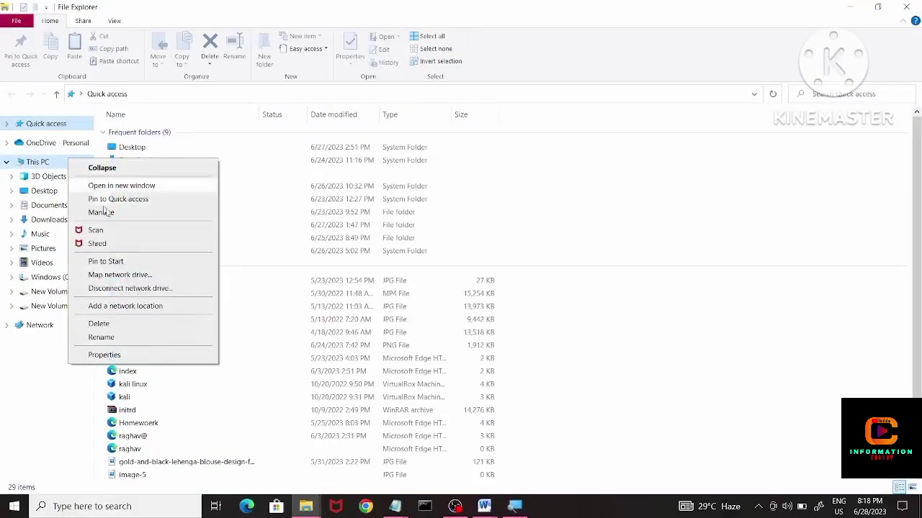
{"action": "left_click", "coordinate": [124, 354]}
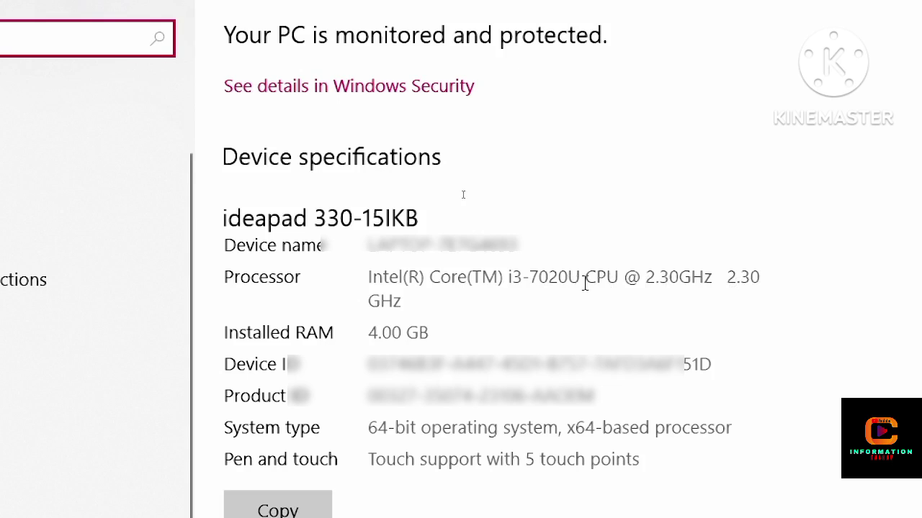
Examine the device specifications, highlighting the processor's CPU and clock speed, installed RAM, device ID, product ID and system type
{"action": "left_click_drag", "start_coordinate": [586, 283], "coordinate": [731, 287]}
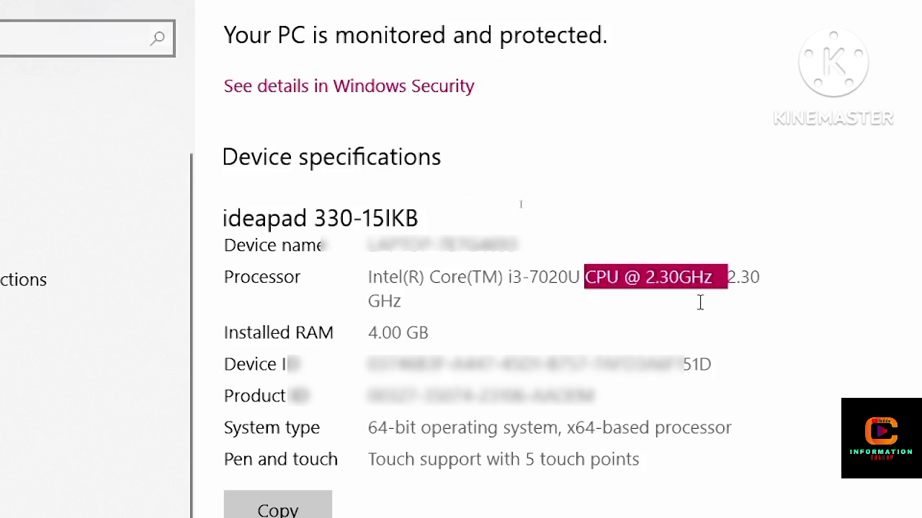
{"action": "left_click", "coordinate": [810, 305]}
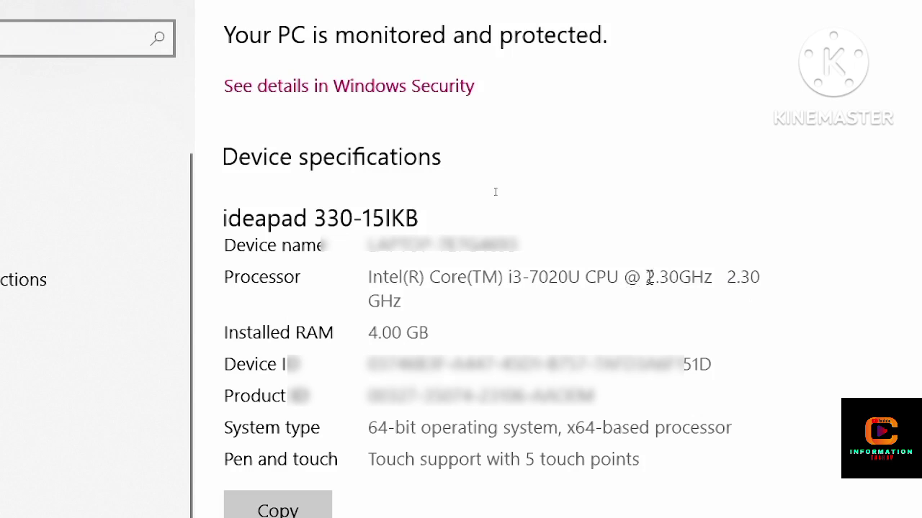
{"action": "left_click_drag", "start_coordinate": [647, 278], "coordinate": [802, 292]}
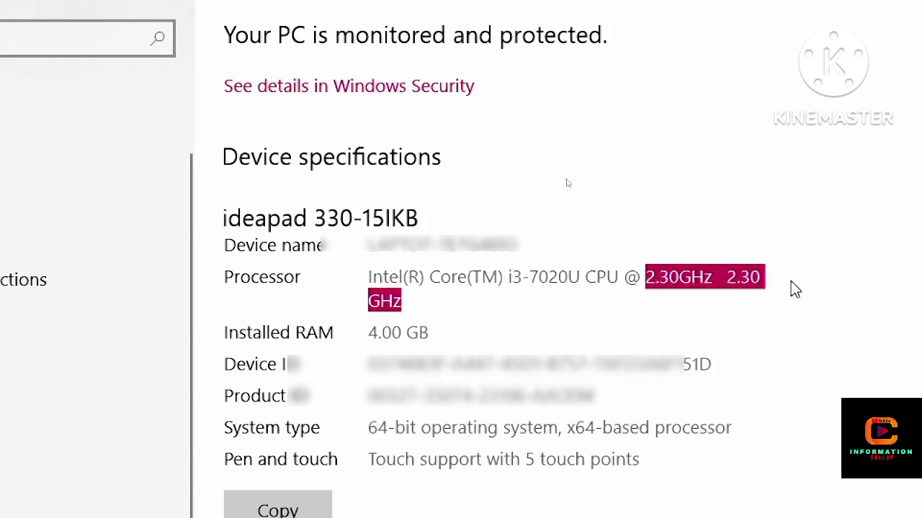
{"action": "left_click", "coordinate": [779, 194]}
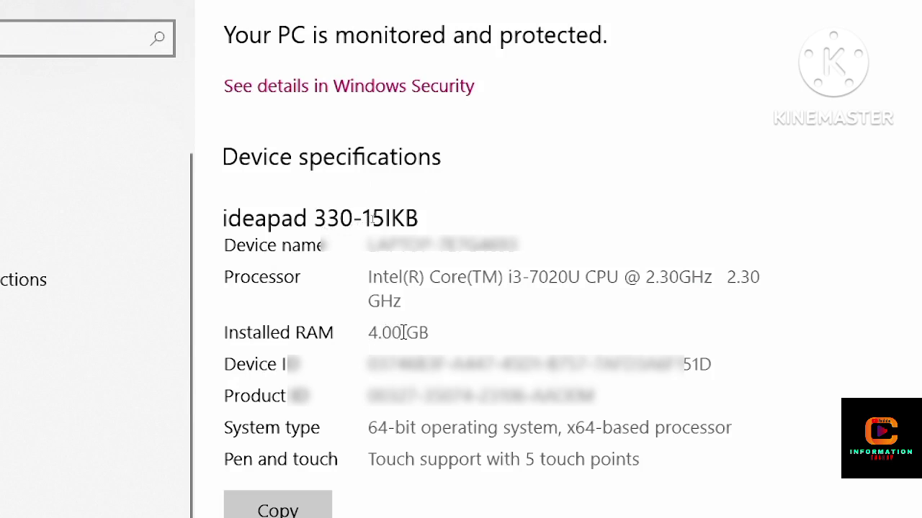
{"action": "left_click_drag", "start_coordinate": [444, 337], "coordinate": [360, 324]}
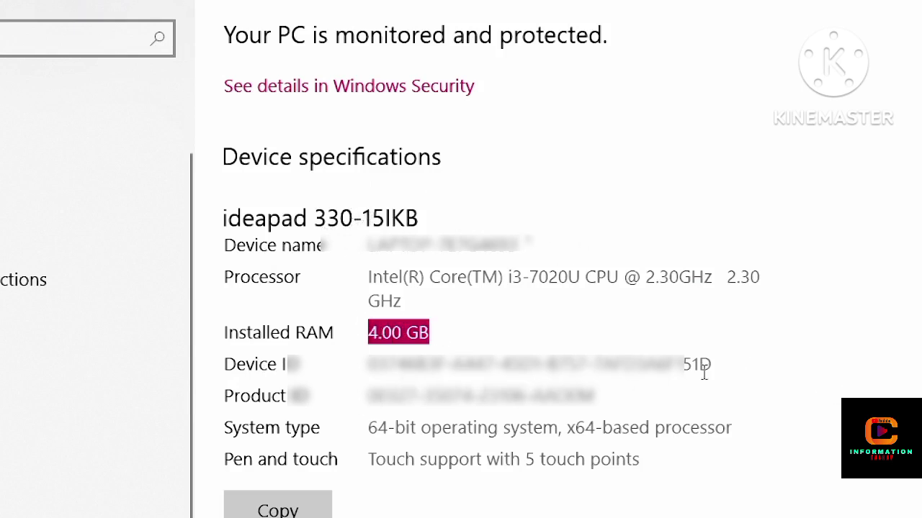
{"action": "left_click_drag", "start_coordinate": [704, 365], "coordinate": [368, 365]}
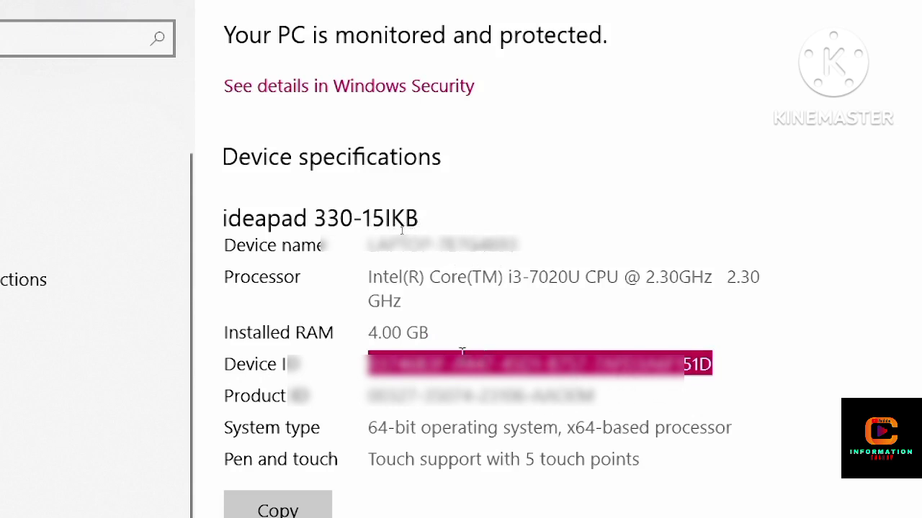
{"action": "left_click_drag", "start_coordinate": [623, 395], "coordinate": [355, 374]}
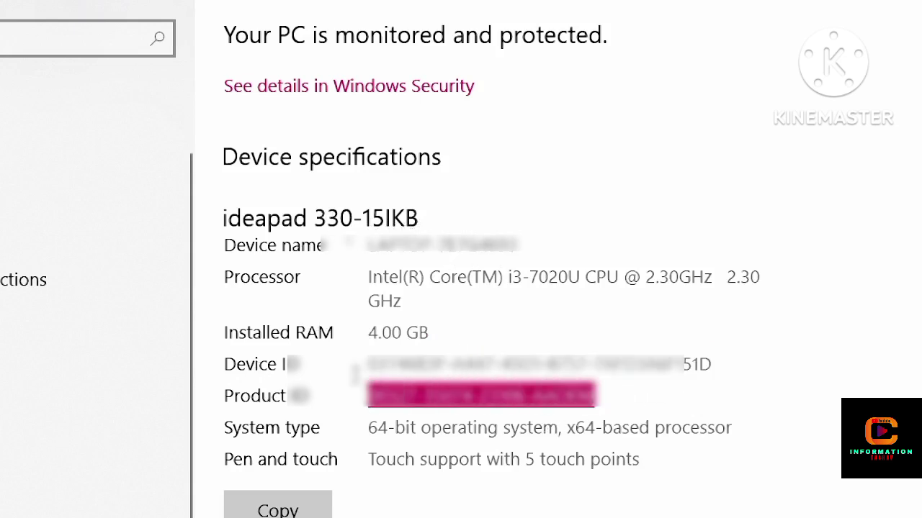
{"action": "left_click", "coordinate": [757, 429]}
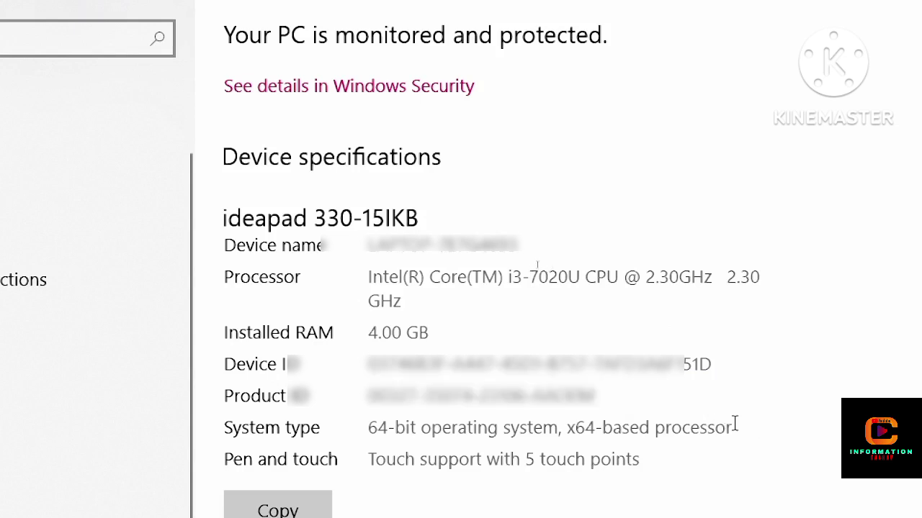
{"action": "left_click_drag", "start_coordinate": [734, 428], "coordinate": [680, 428]}
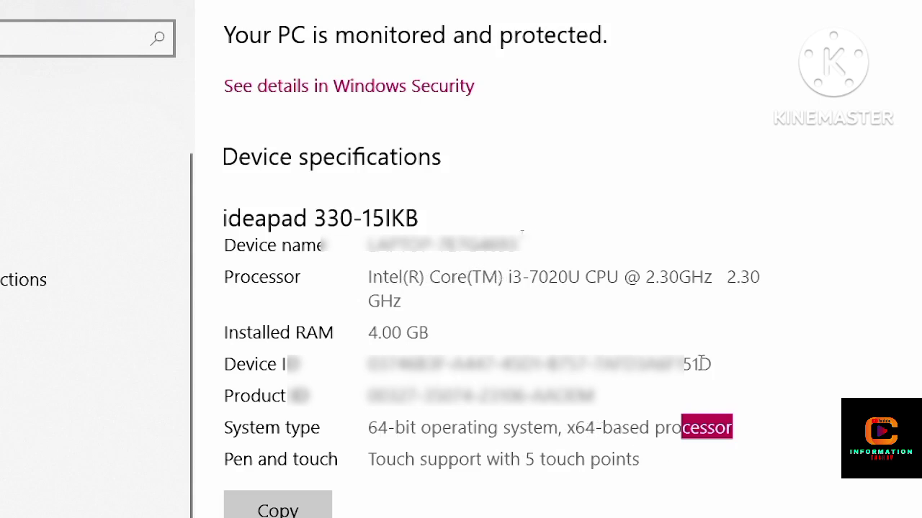
{"action": "left_click", "coordinate": [787, 376]}
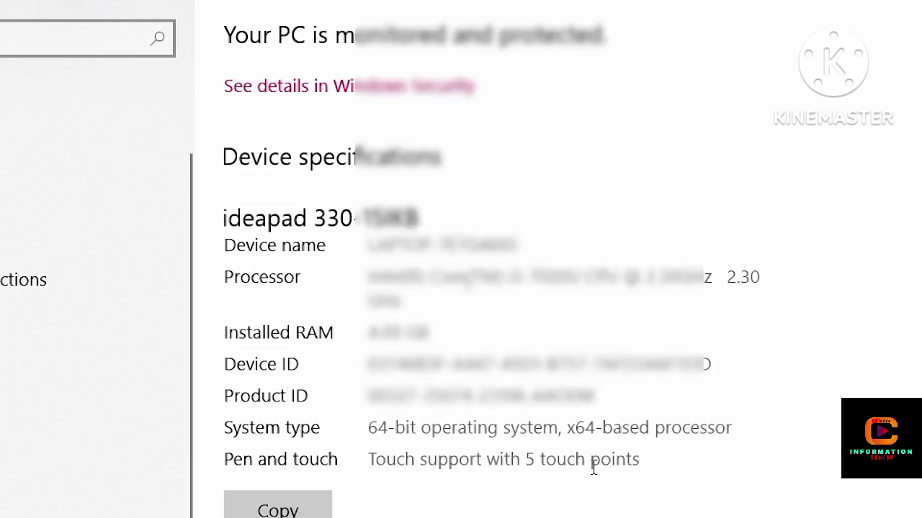
Examine the Windows specifications, including the serial number, and the licence and support links, and close the Settings and File Explorer windows
{"action": "scroll", "coordinate": [593, 467], "scroll_direction": "down", "scroll_amount": 4}
{"action": "scroll", "coordinate": [590, 467], "scroll_direction": "up", "scroll_amount": 2}
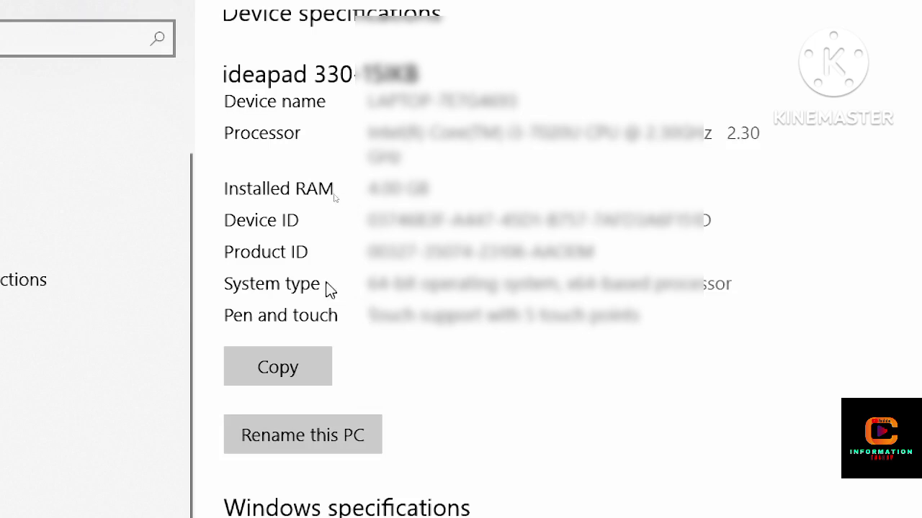
{"action": "scroll", "coordinate": [565, 367], "scroll_direction": "down", "scroll_amount": 5}
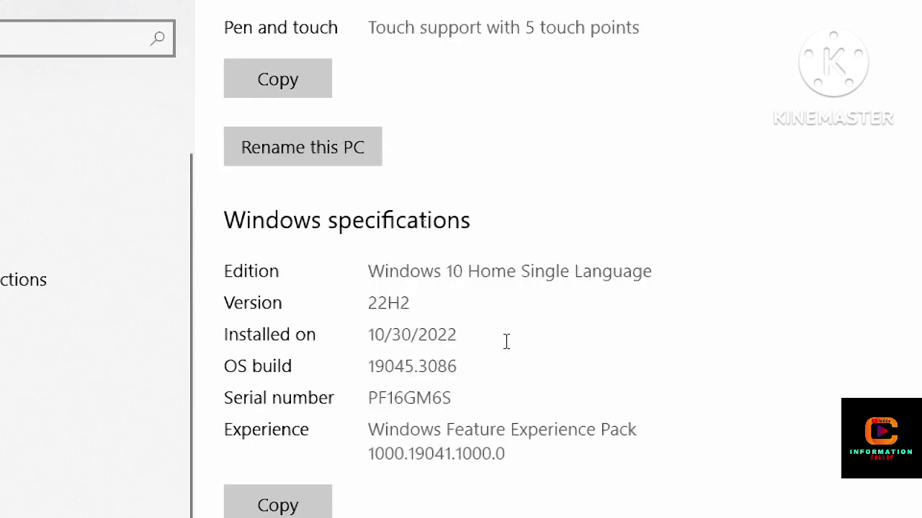
{"action": "scroll", "coordinate": [497, 338], "scroll_direction": "down", "scroll_amount": 2}
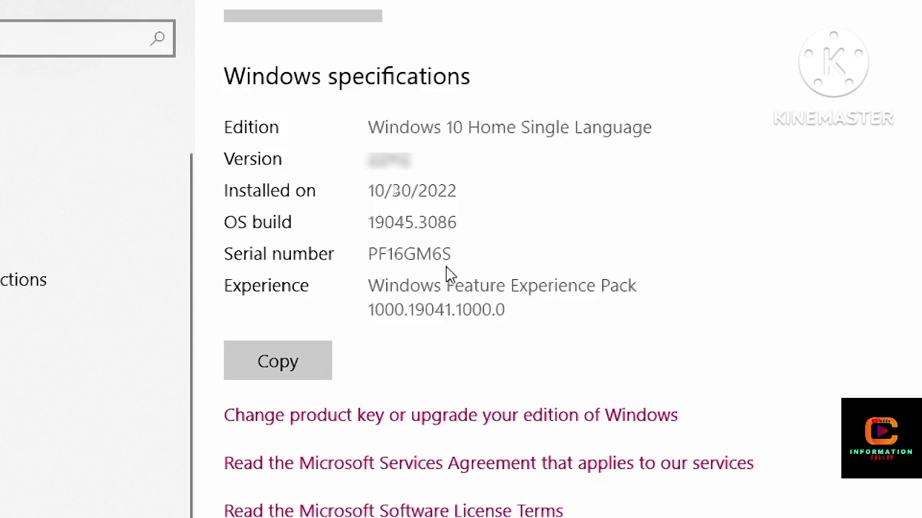
{"action": "left_click_drag", "start_coordinate": [452, 254], "coordinate": [364, 256]}
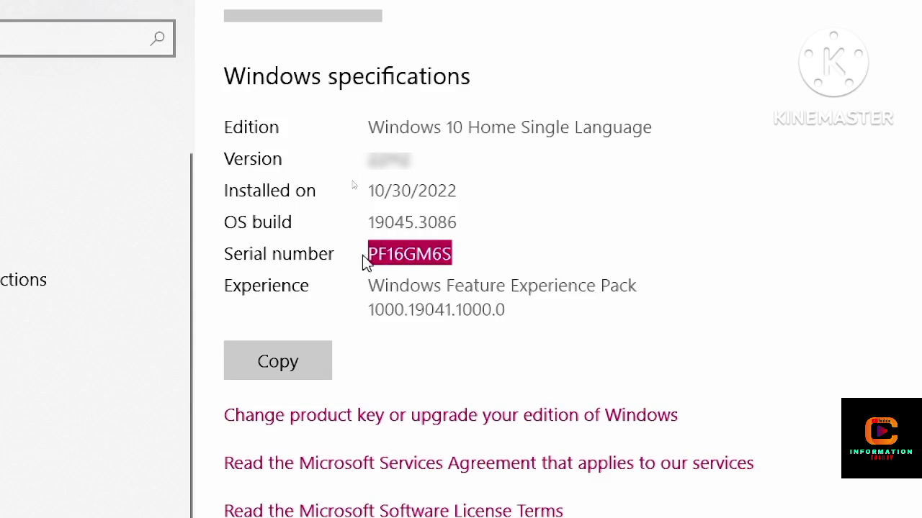
{"action": "left_click", "coordinate": [558, 181]}
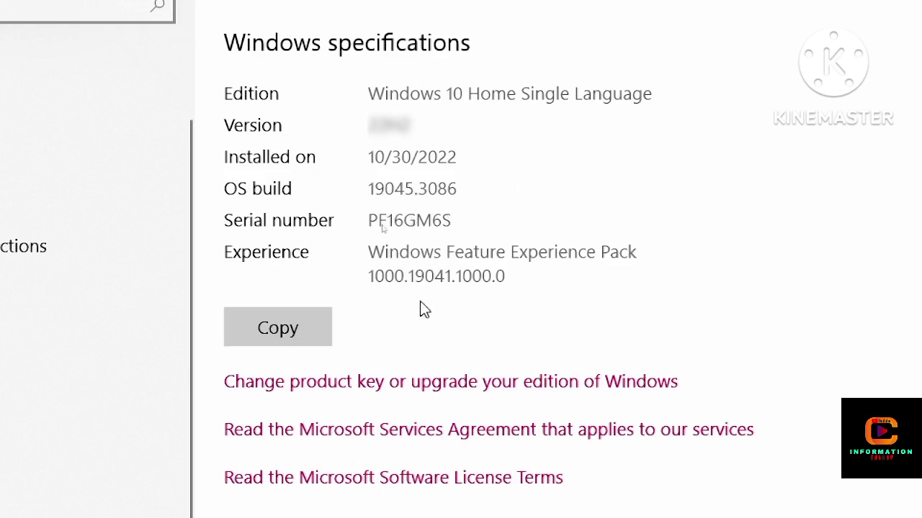
{"action": "scroll", "coordinate": [461, 314], "scroll_direction": "down", "scroll_amount": 5}
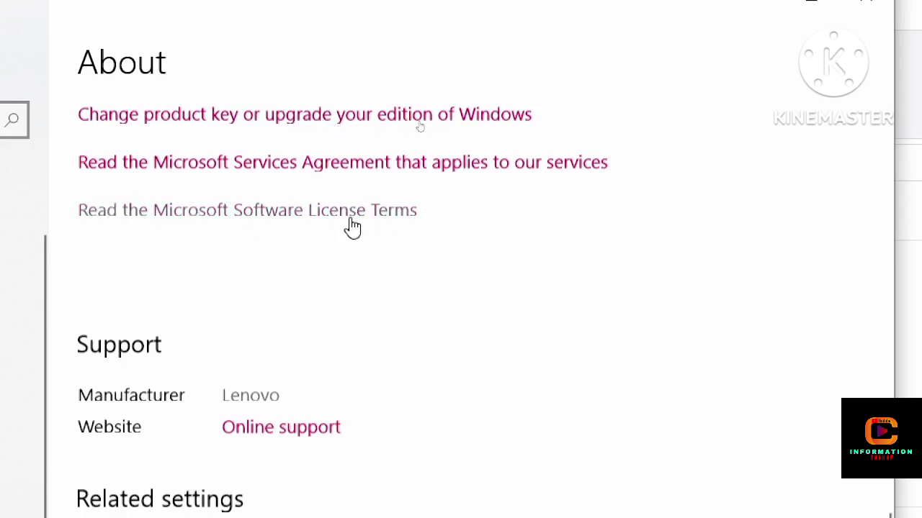
{"action": "scroll", "coordinate": [378, 223], "scroll_direction": "up", "scroll_amount": 2}
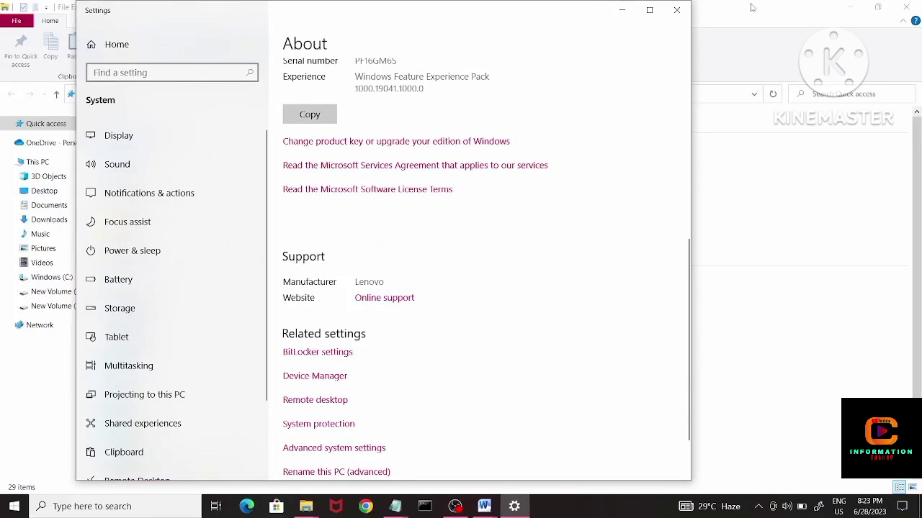
{"action": "left_click", "coordinate": [677, 10]}
{"action": "left_click", "coordinate": [906, 7]}
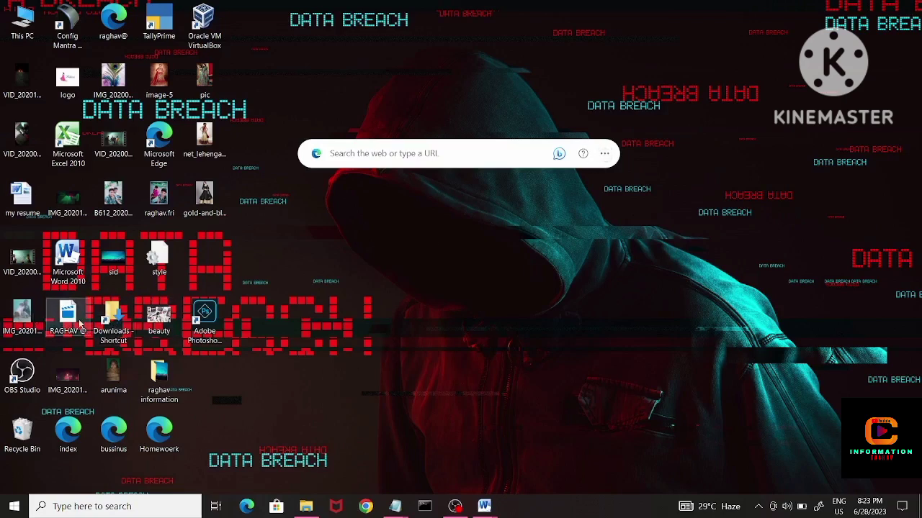
View all open windows in Task View, return to the desktop, and preview the two open Word documents
{"action": "key", "text": "super+Tab"}
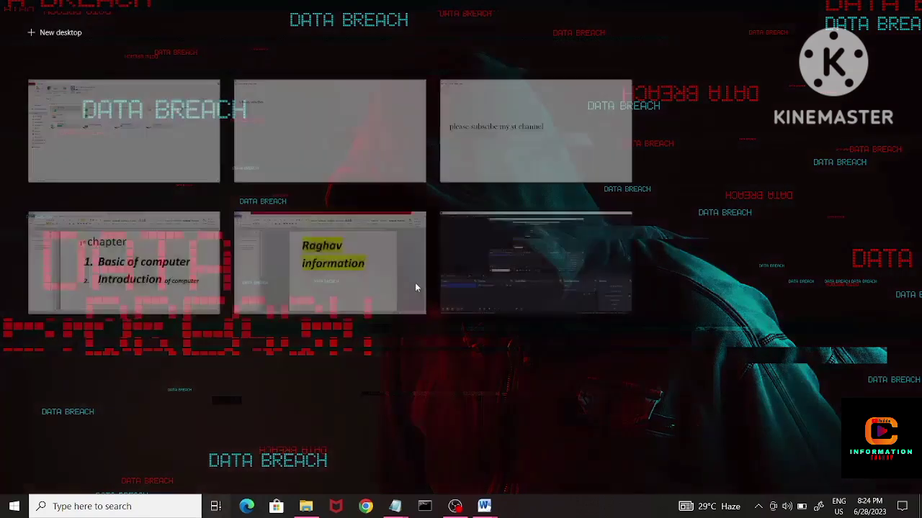
{"action": "left_click", "coordinate": [781, 148]}
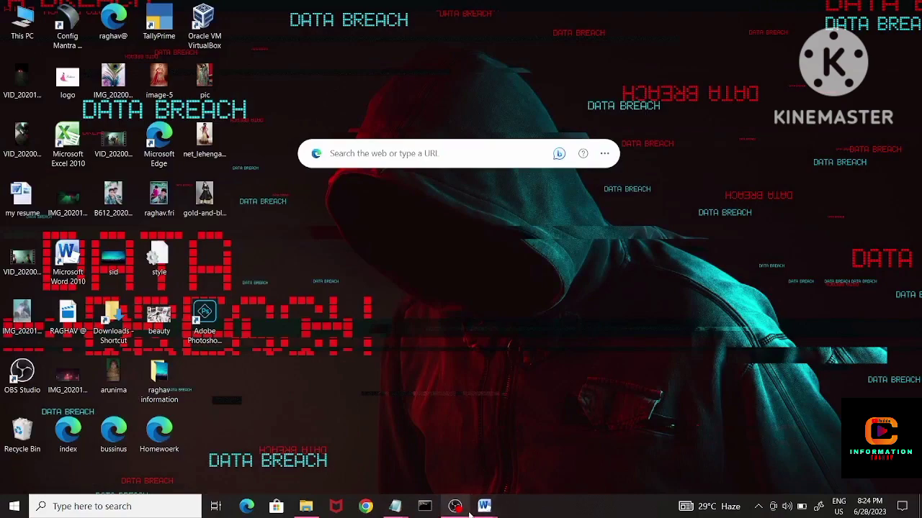
{"action": "mouse_move", "coordinate": [484, 507]}
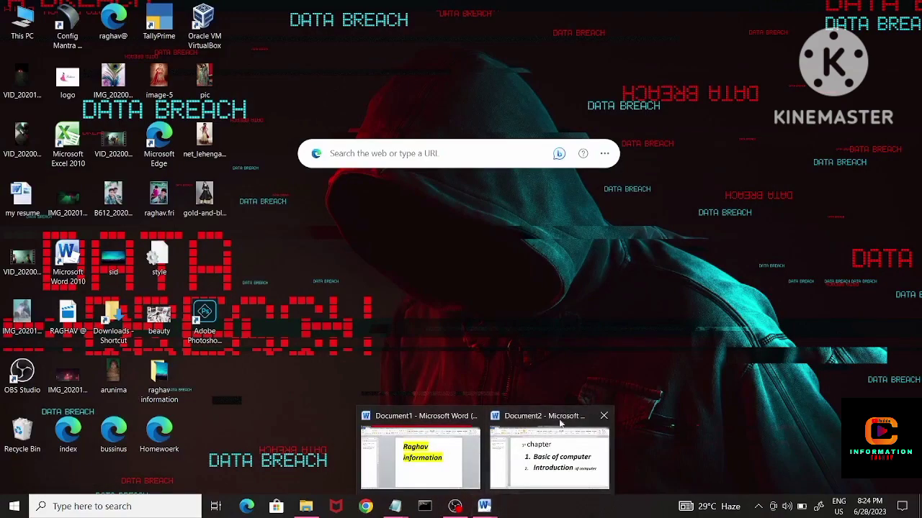
{"action": "mouse_move", "coordinate": [597, 419]}
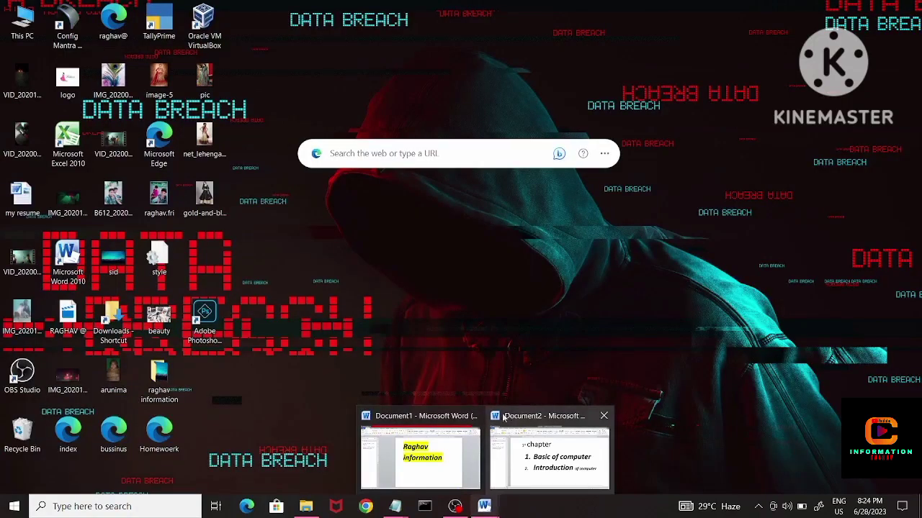
{"action": "mouse_move", "coordinate": [485, 421]}
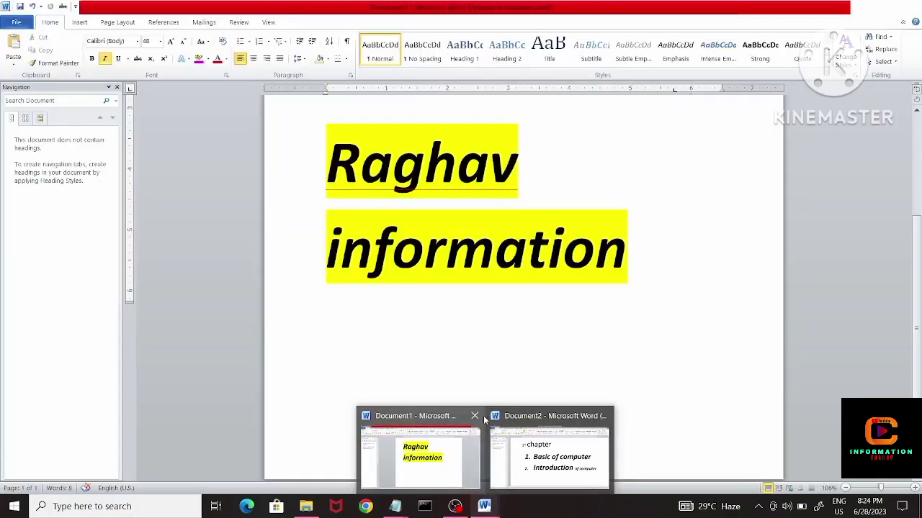
{"action": "mouse_move", "coordinate": [547, 417]}
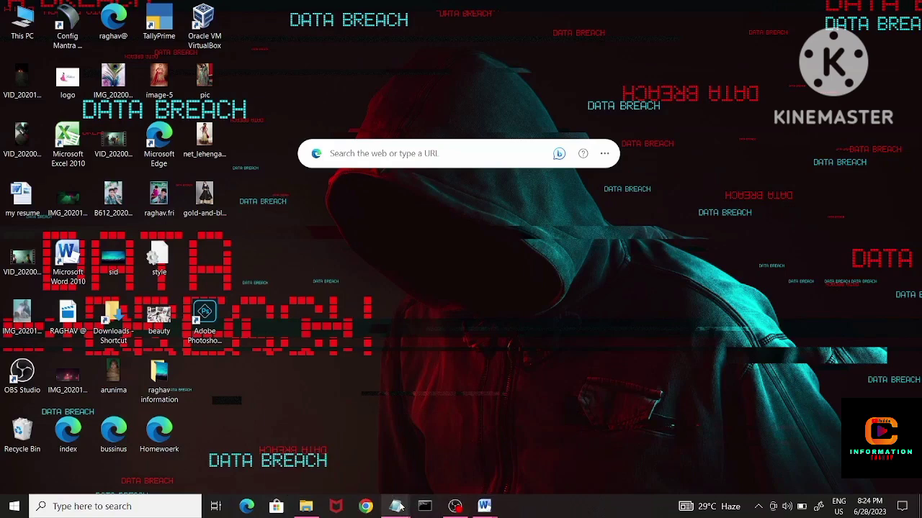
Close the untitled Notepad window containing "hello my subsciber" without saving its changes
{"action": "mouse_move", "coordinate": [399, 506]}
{"action": "left_click", "coordinate": [461, 447]}
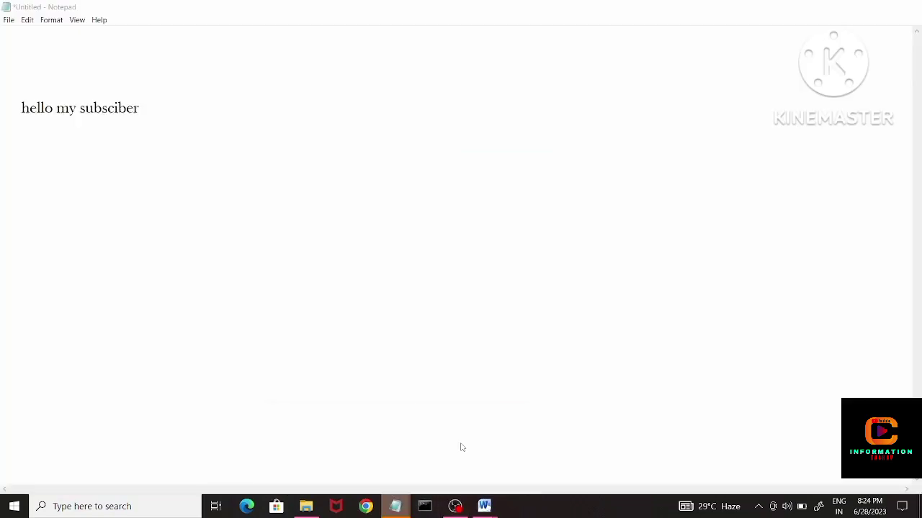
{"action": "mouse_move", "coordinate": [398, 506]}
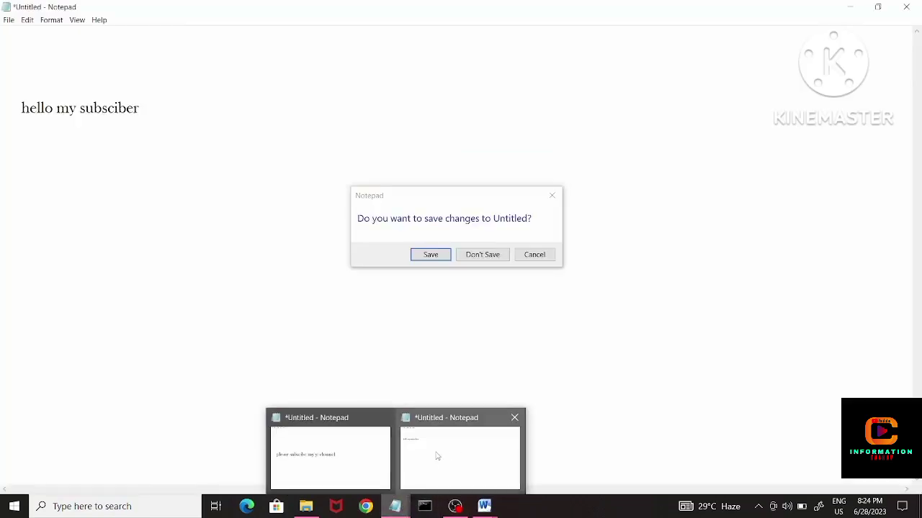
{"action": "left_click", "coordinate": [476, 254]}
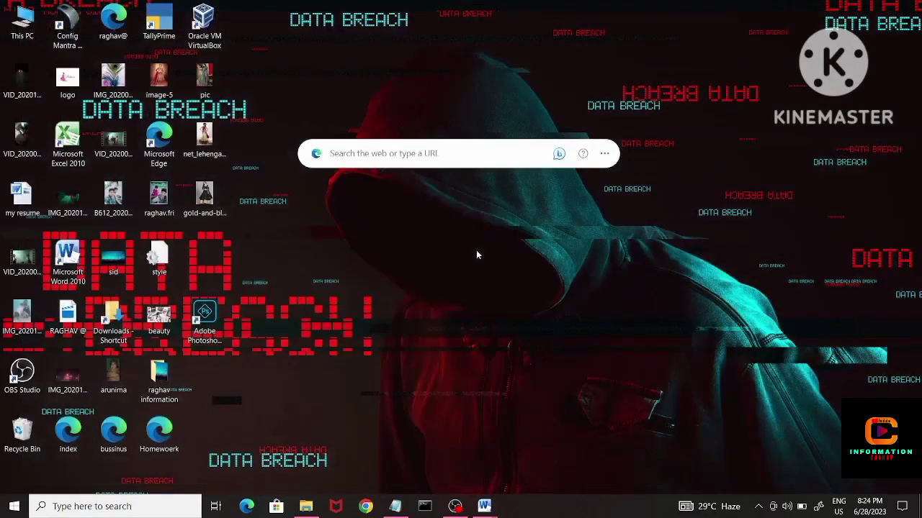
Close the Notepad window containing "please subscibe my yt channel" without saving, and open a new blank Notepad window
{"action": "mouse_move", "coordinate": [405, 509]}
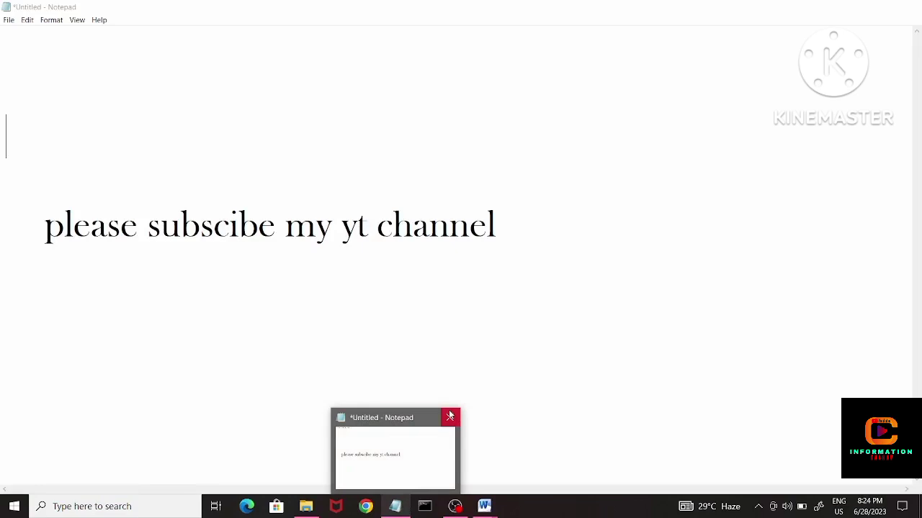
{"action": "left_click", "coordinate": [450, 416]}
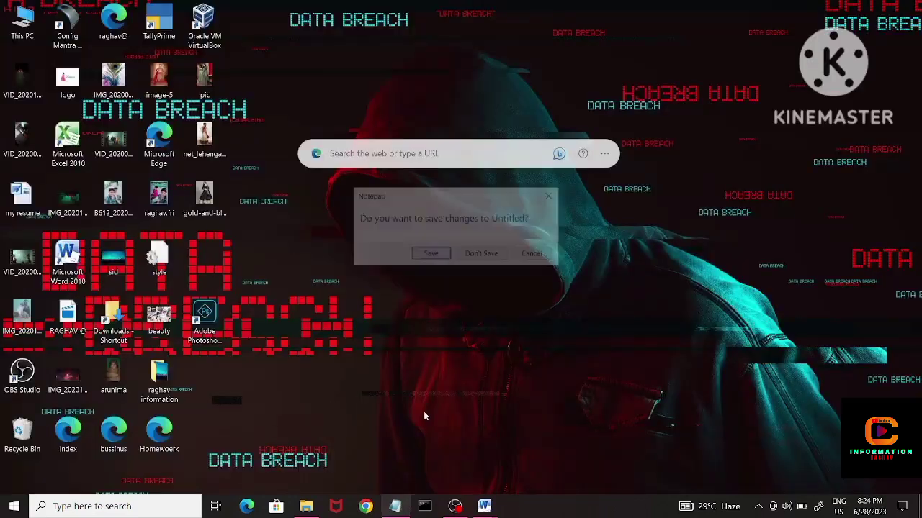
{"action": "left_click", "coordinate": [473, 258]}
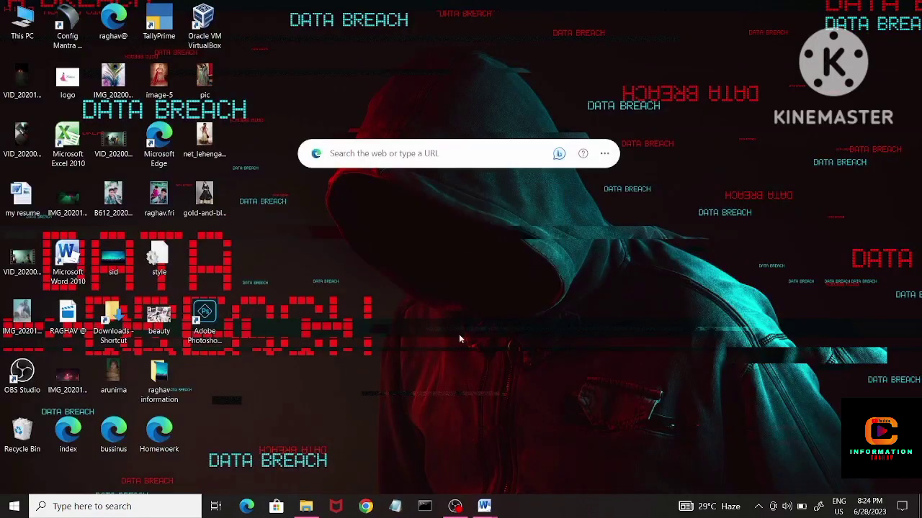
{"action": "left_click", "coordinate": [390, 512]}
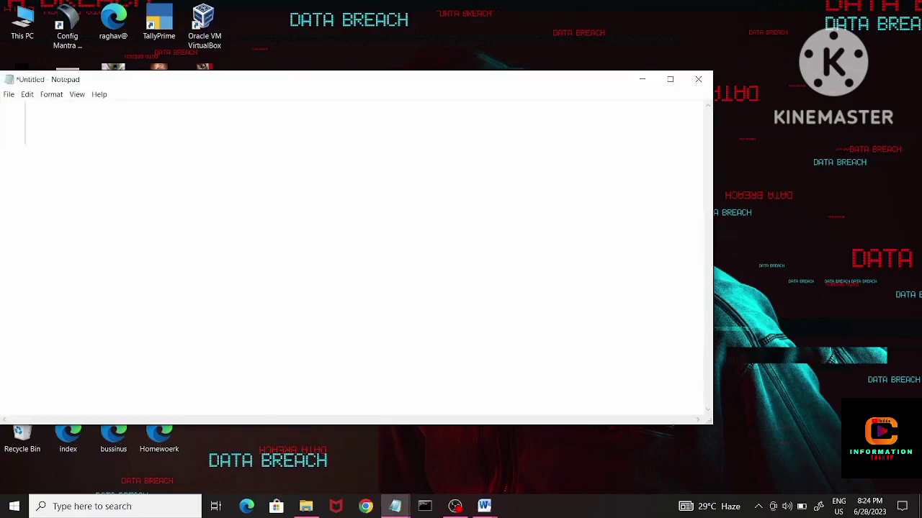
Insert three line breaks in the untitled Notepad document and write "hello" on the fourth line
{"action": "key", "text": "Return"}
{"action": "key", "text": "Return"}
{"action": "key", "text": "Return"}
{"action": "type", "text": "helll"}
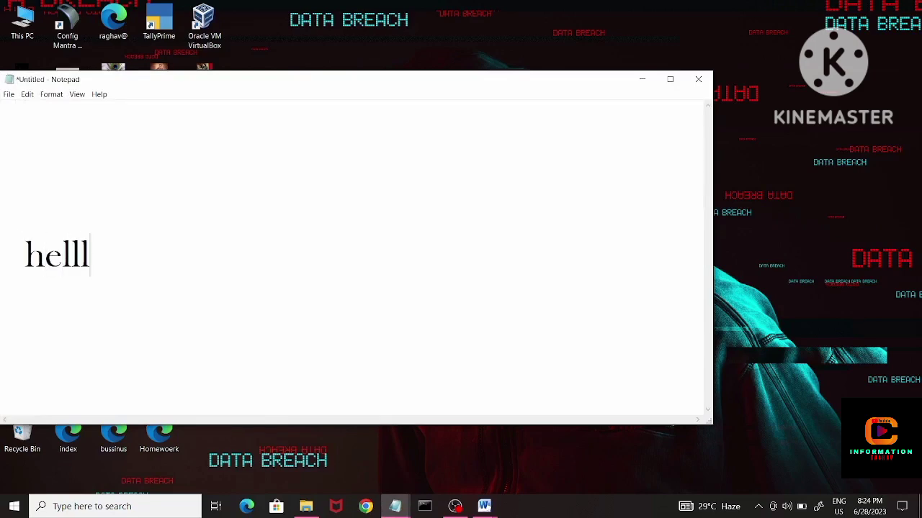
{"action": "key", "text": "BackSpace"}
{"action": "type", "text": "o"}
Show the desktop, restore the open windows, and minimize both Notepad windows
{"action": "key", "text": "super+d"}
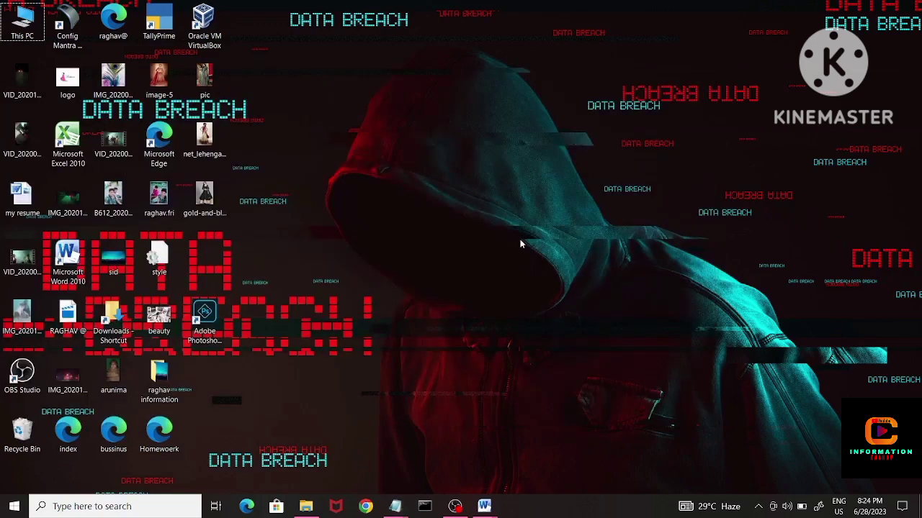
{"action": "key", "text": "super+d"}
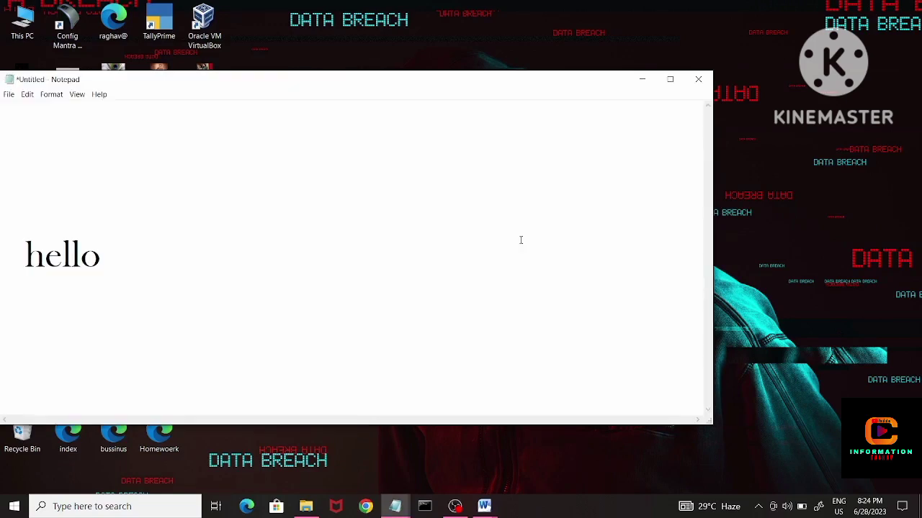
{"action": "left_click", "coordinate": [669, 79]}
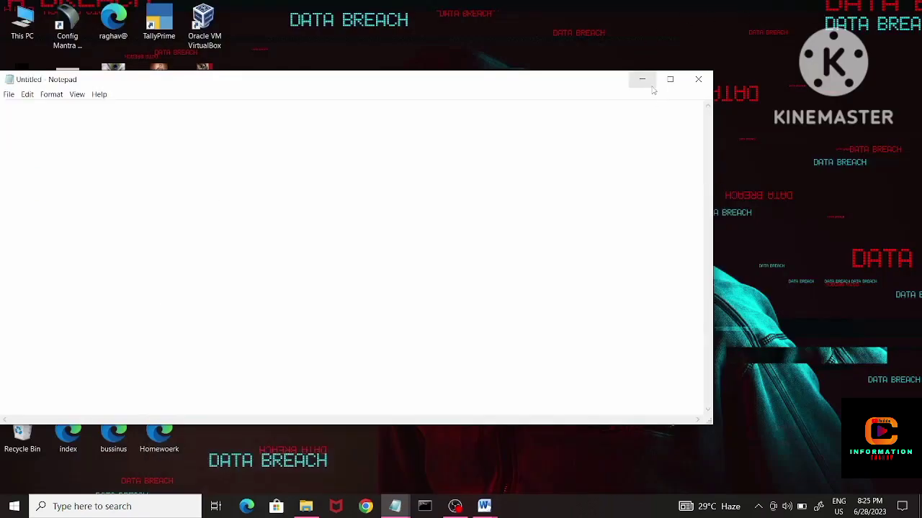
{"action": "left_click", "coordinate": [652, 84]}
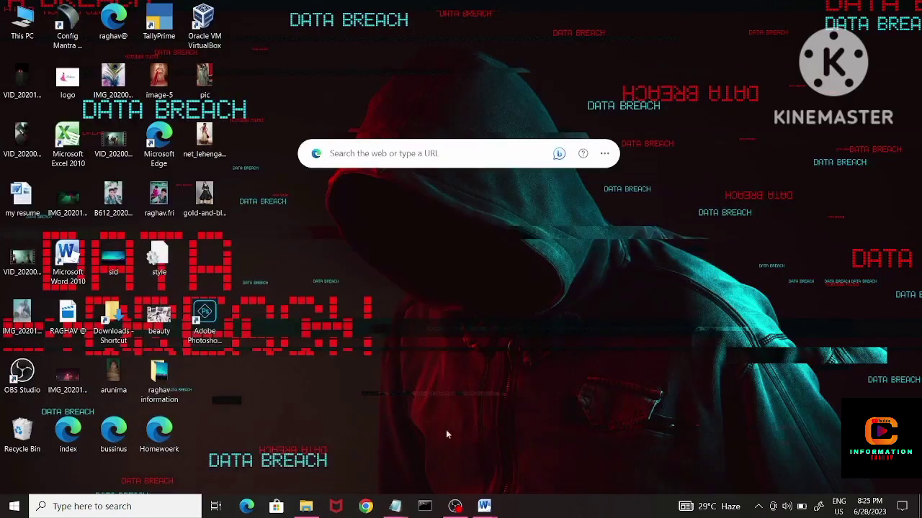
Preview the two open Notepad windows and the File Explorer window from the desktop
{"action": "mouse_move", "coordinate": [404, 509]}
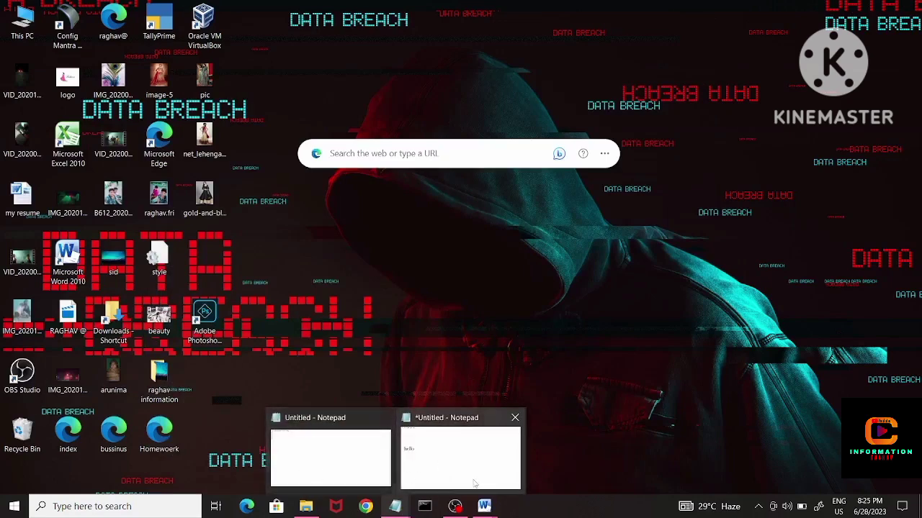
{"action": "mouse_move", "coordinate": [461, 483]}
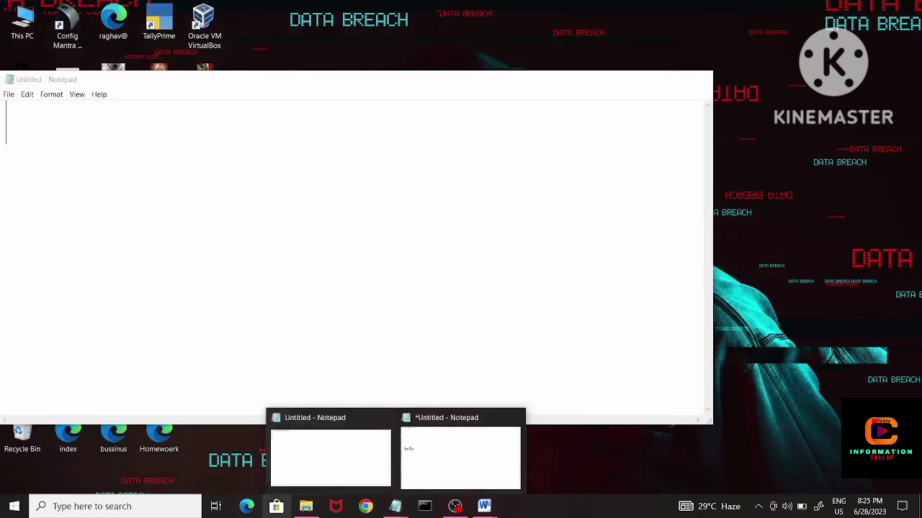
{"action": "mouse_move", "coordinate": [302, 507]}
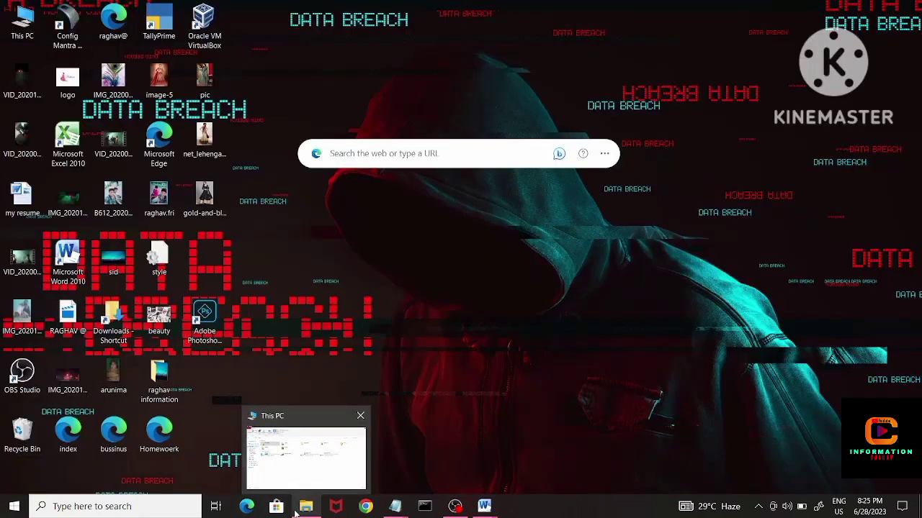
{"action": "left_click", "coordinate": [471, 336]}
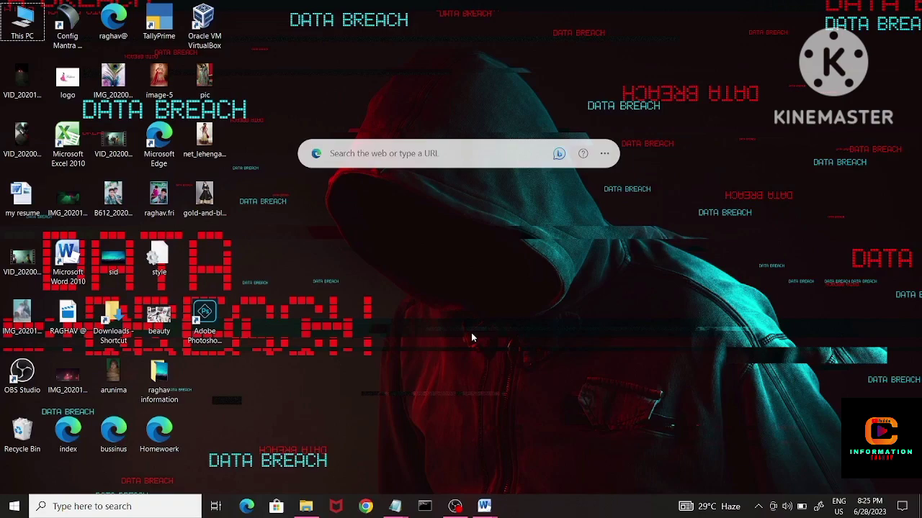
Close the This PC window from Task View and exit the overview
{"action": "key", "text": "super+Tab"}
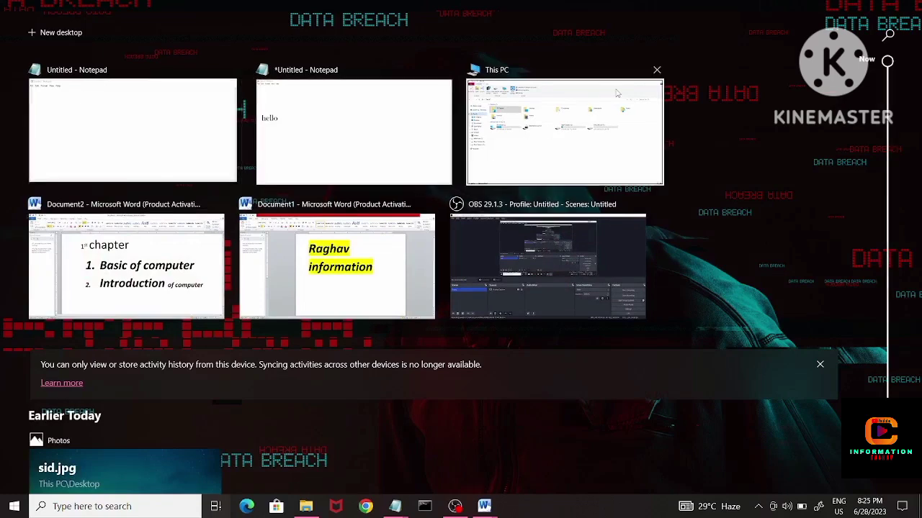
{"action": "left_click", "coordinate": [652, 70]}
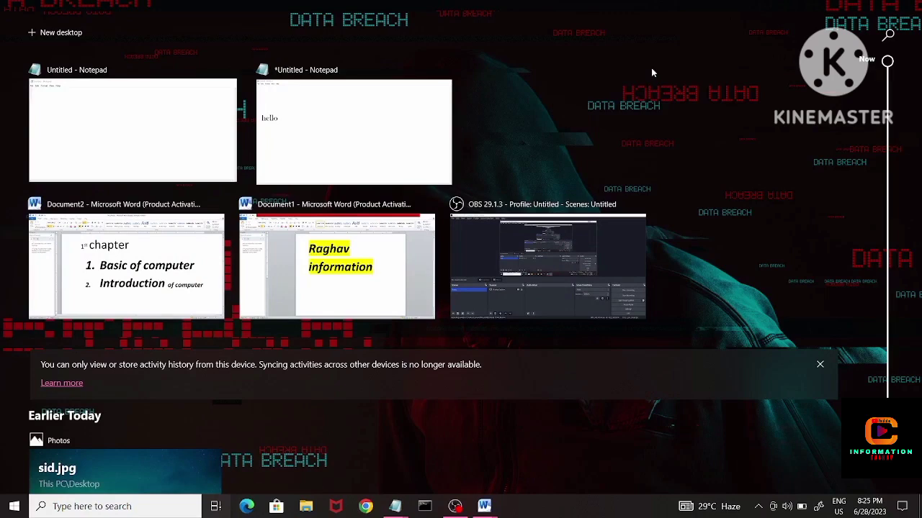
{"action": "left_click", "coordinate": [749, 80]}
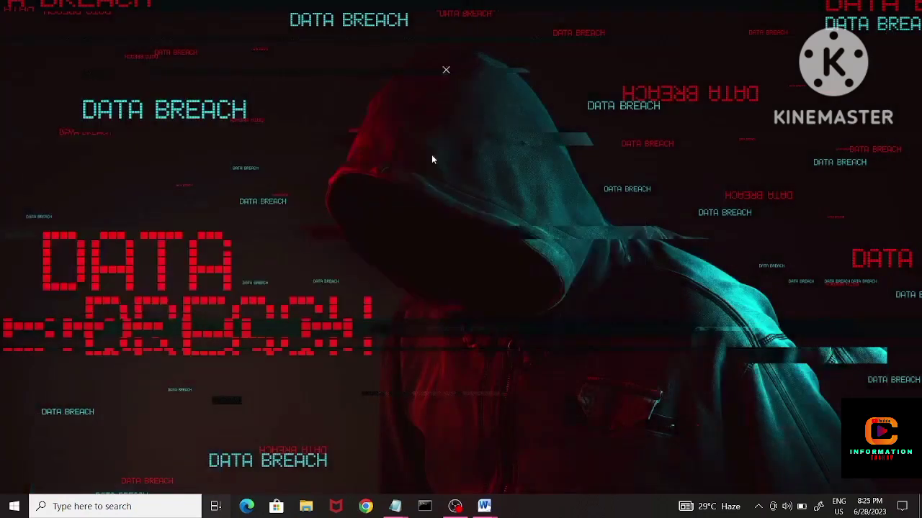